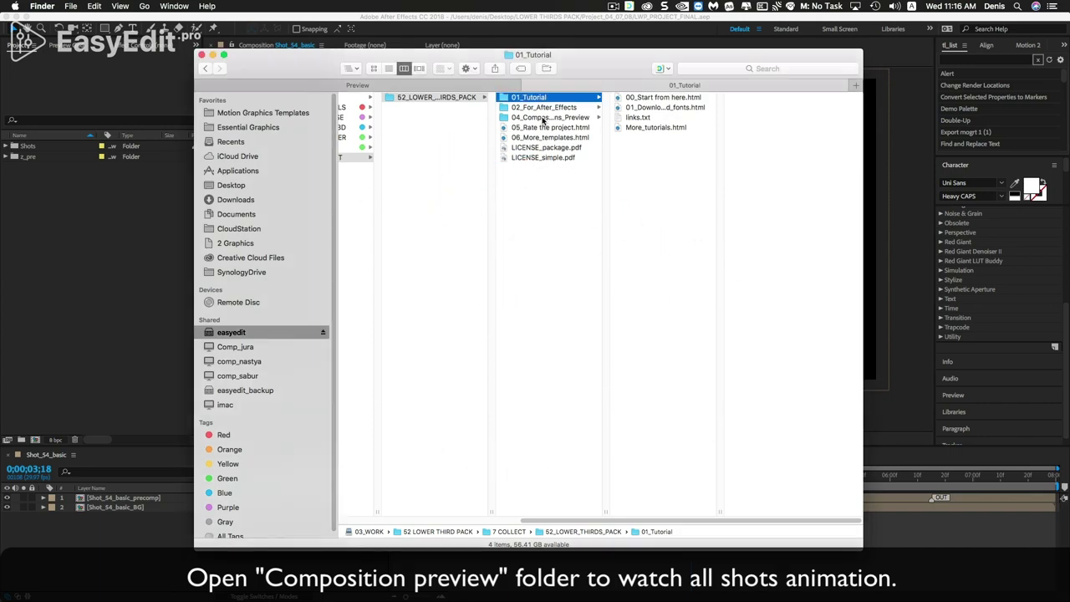
# - Open preview.html from the 04_Compositions_Preview folder in Safari
pyautogui.click(544, 118)
pyautogui.click(637, 119)
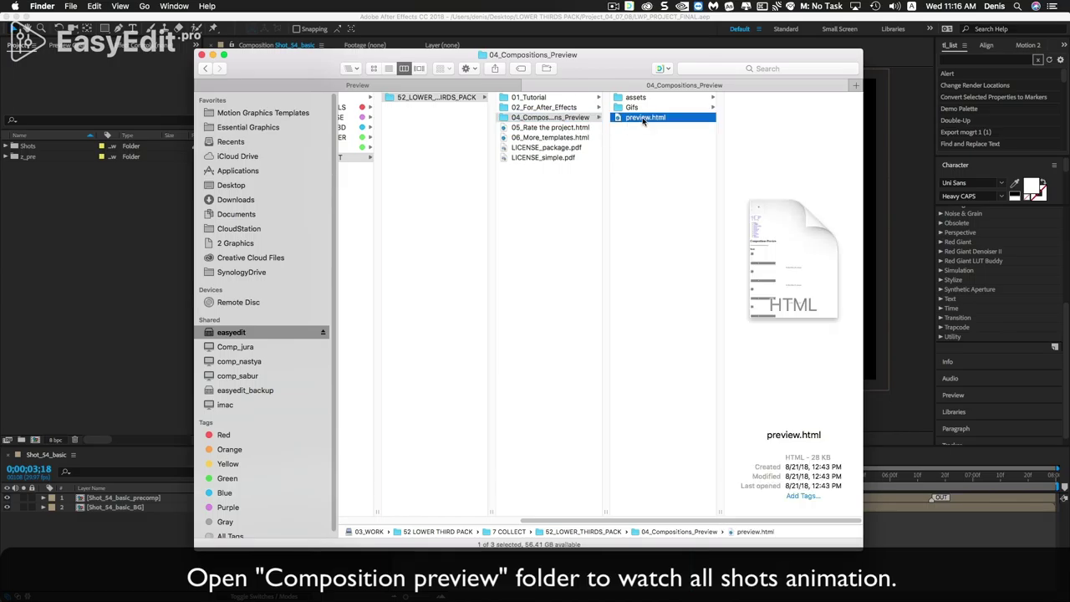
pyautogui.doubleClick(644, 120)
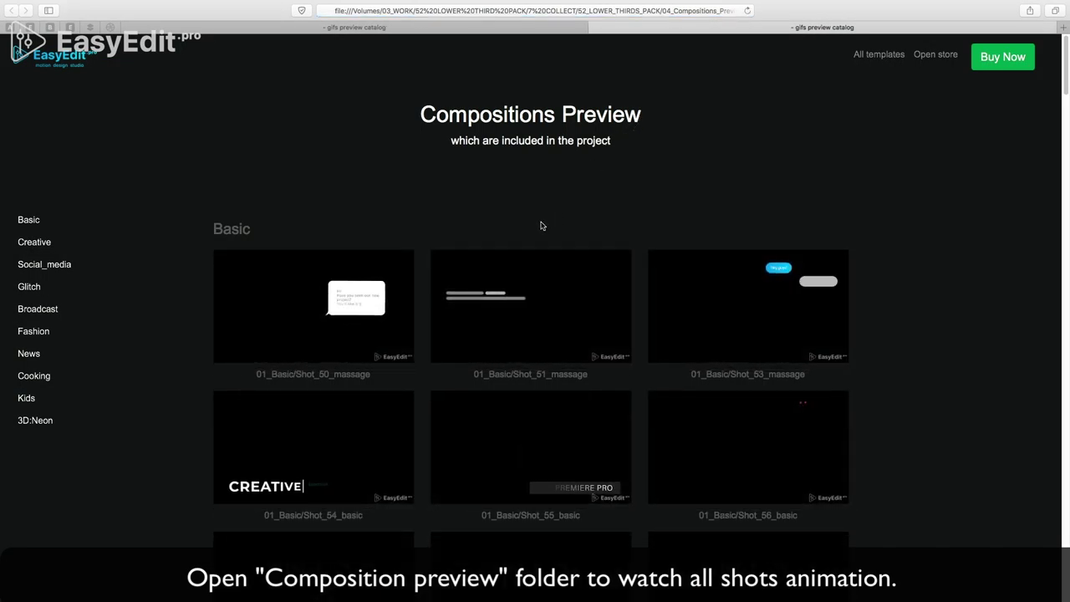
# - Browse the Creative, Glitch, Fashion and Cooking template previews
pyautogui.click(39, 243)
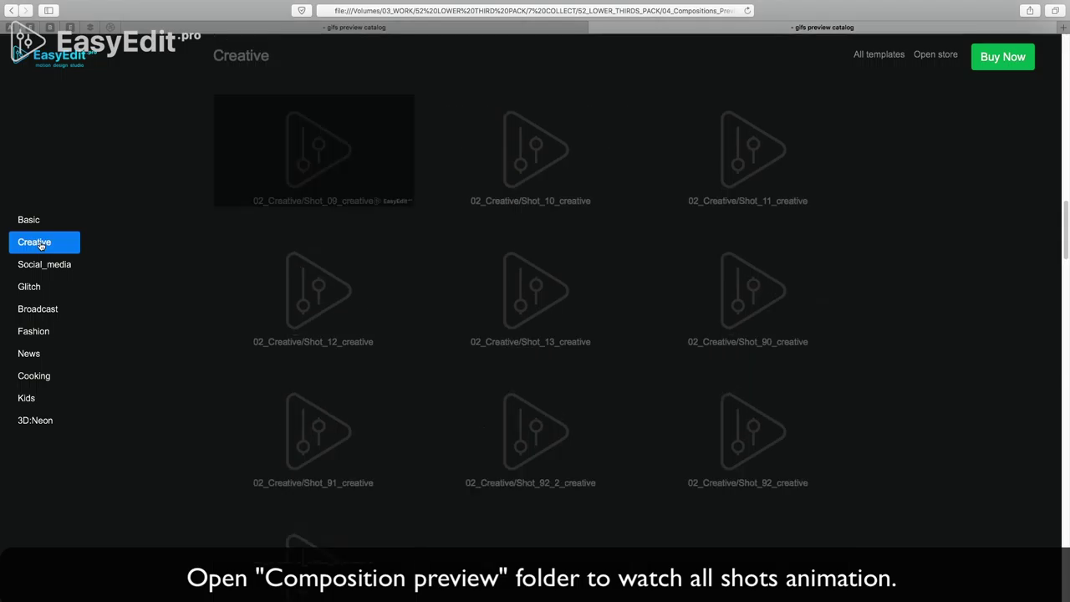
pyautogui.click(34, 289)
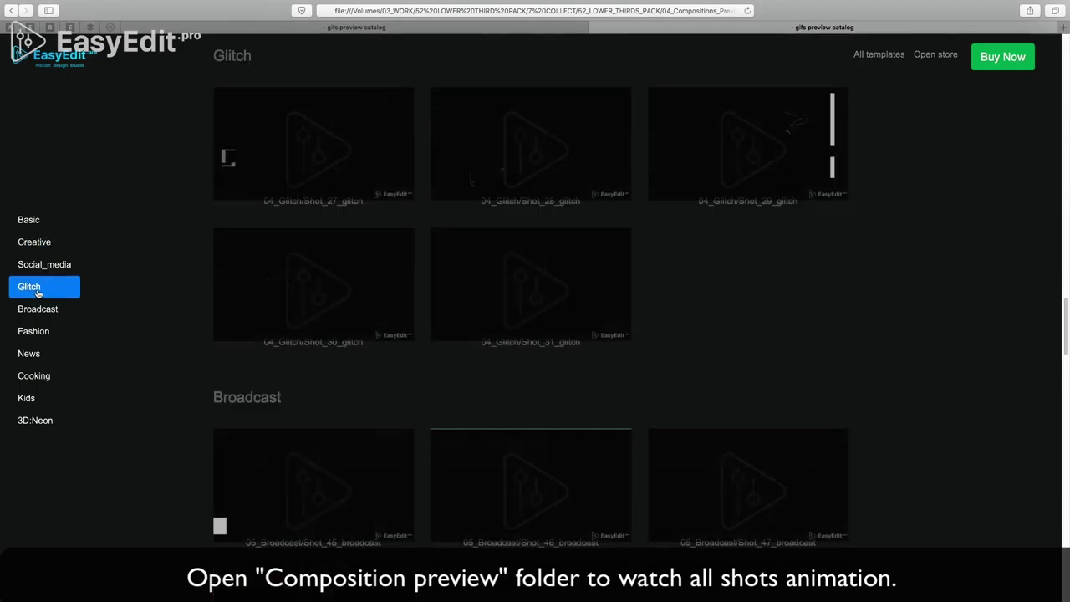
pyautogui.click(37, 331)
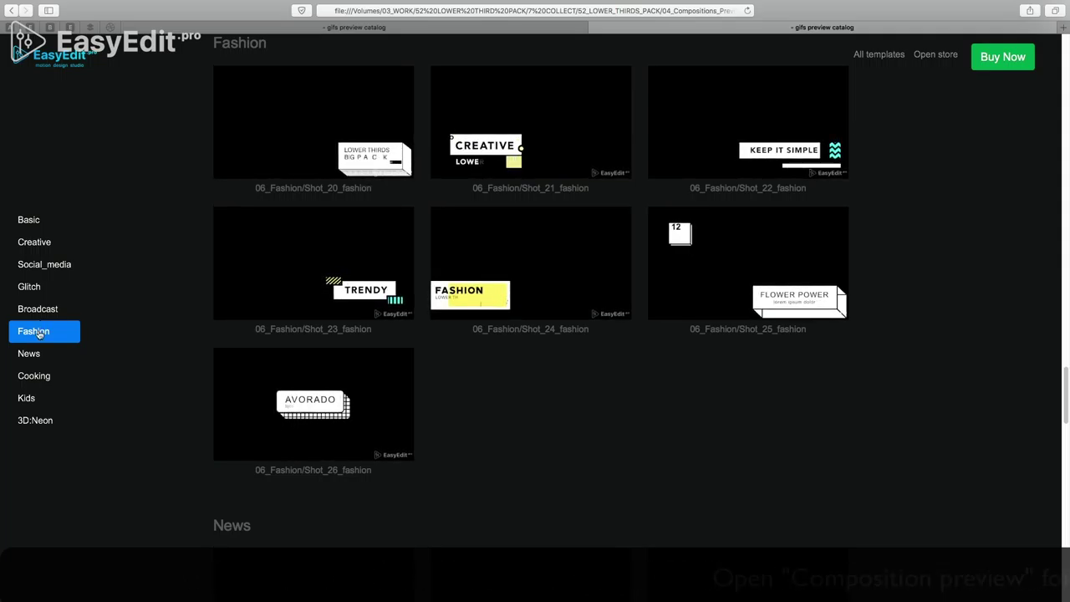
pyautogui.click(26, 378)
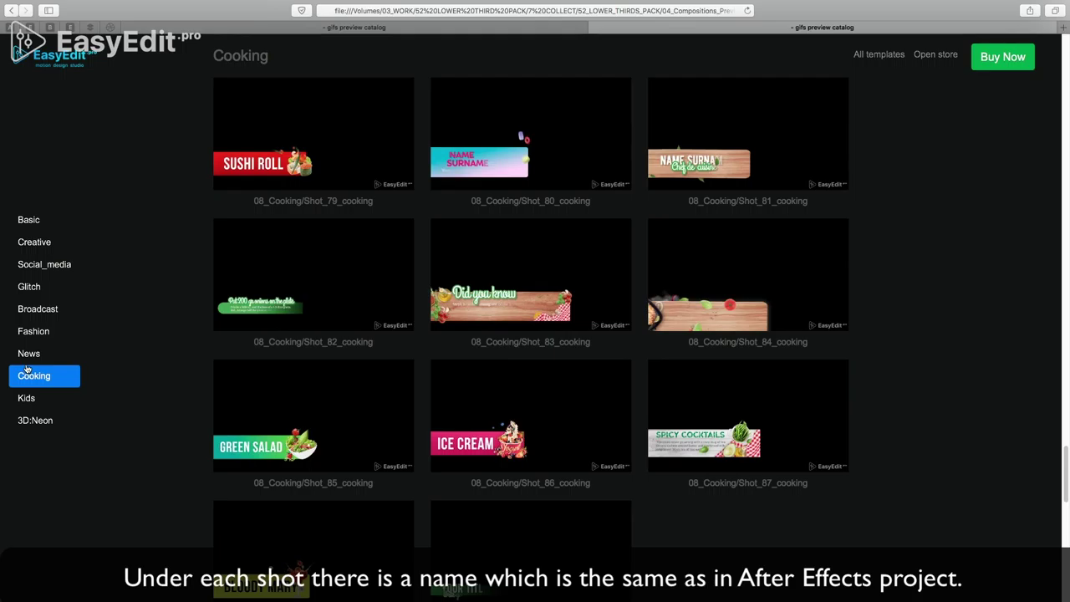
# - Return to the Creative previews, select the Shot_13_creative name, and switch back to After Effects
pyautogui.click(34, 242)
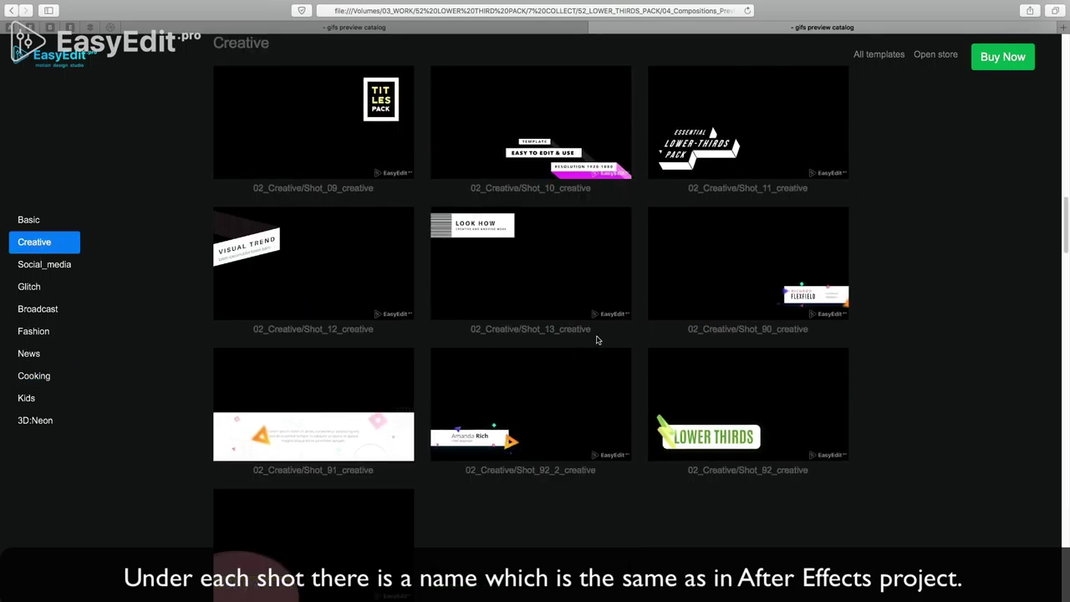
pyautogui.moveTo(528, 328); pyautogui.dragTo(522, 328)
pyautogui.press('super+c')
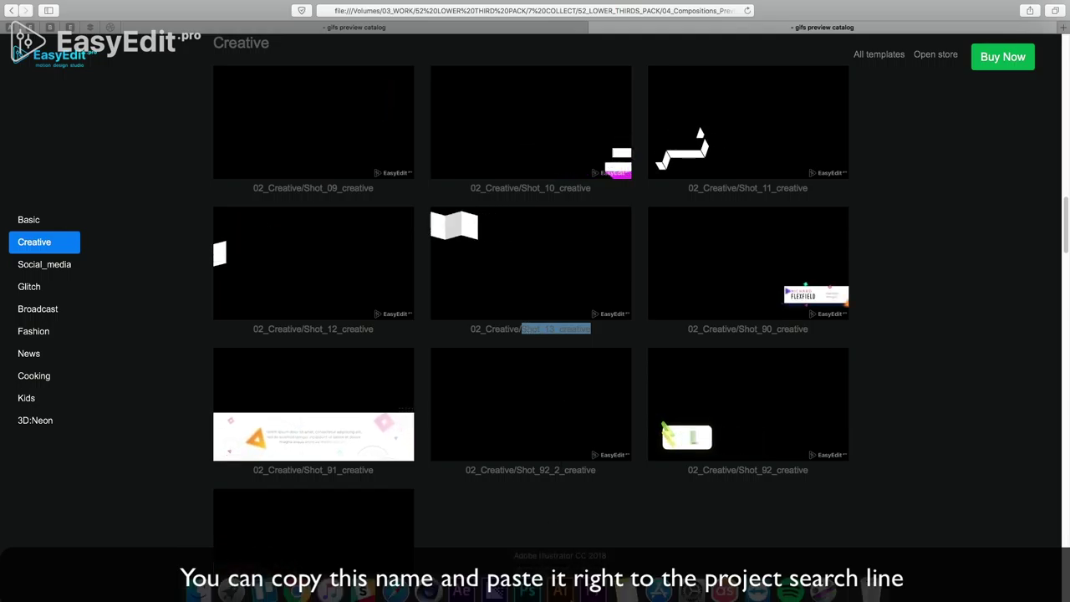
pyautogui.click(473, 591)
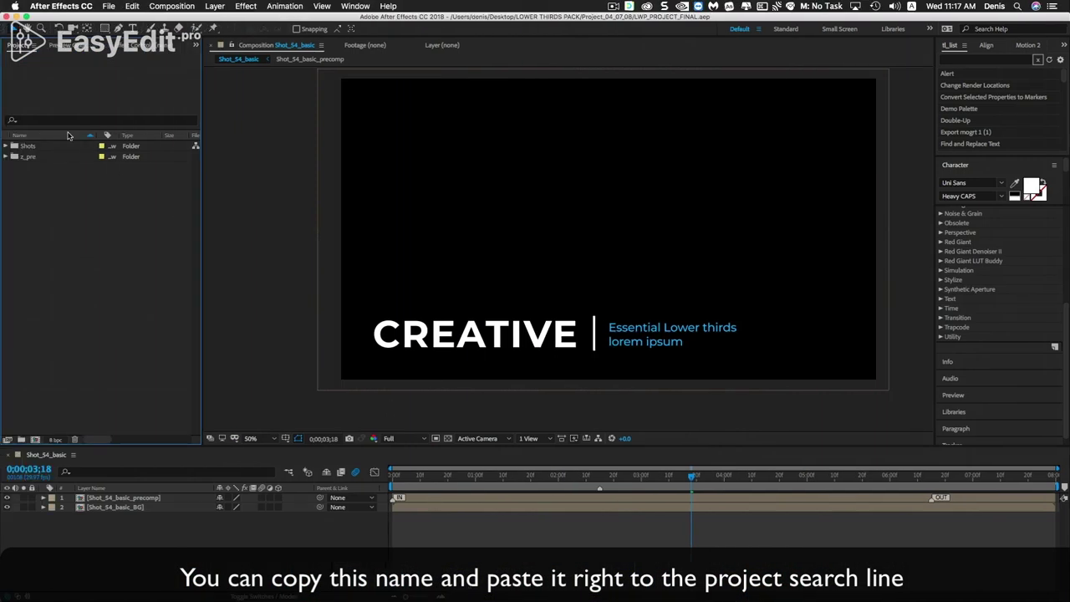
# - Filter the project for Shot_13_creative, open that composition and play its lower-third animation
pyautogui.click(44, 122)
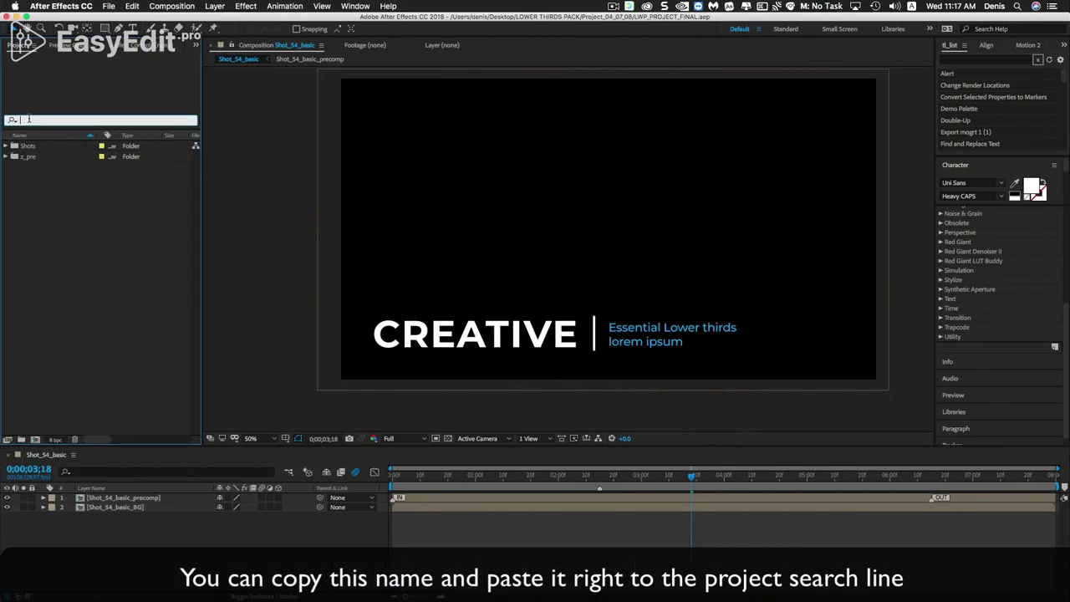
pyautogui.press('super+v')
pyautogui.doubleClick(89, 178)
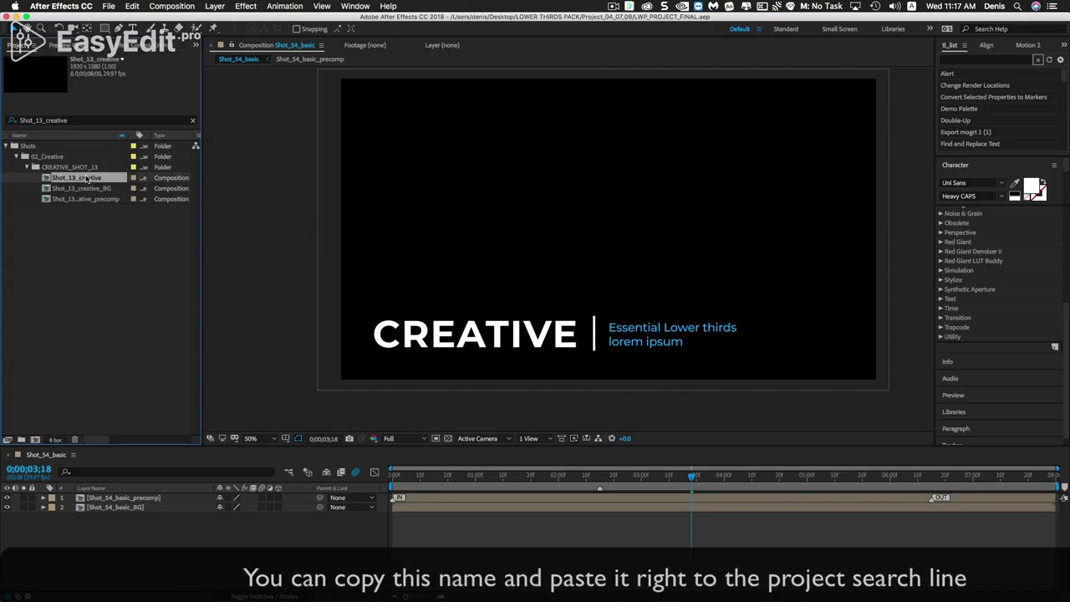
pyautogui.moveTo(489, 478); pyautogui.dragTo(503, 478)
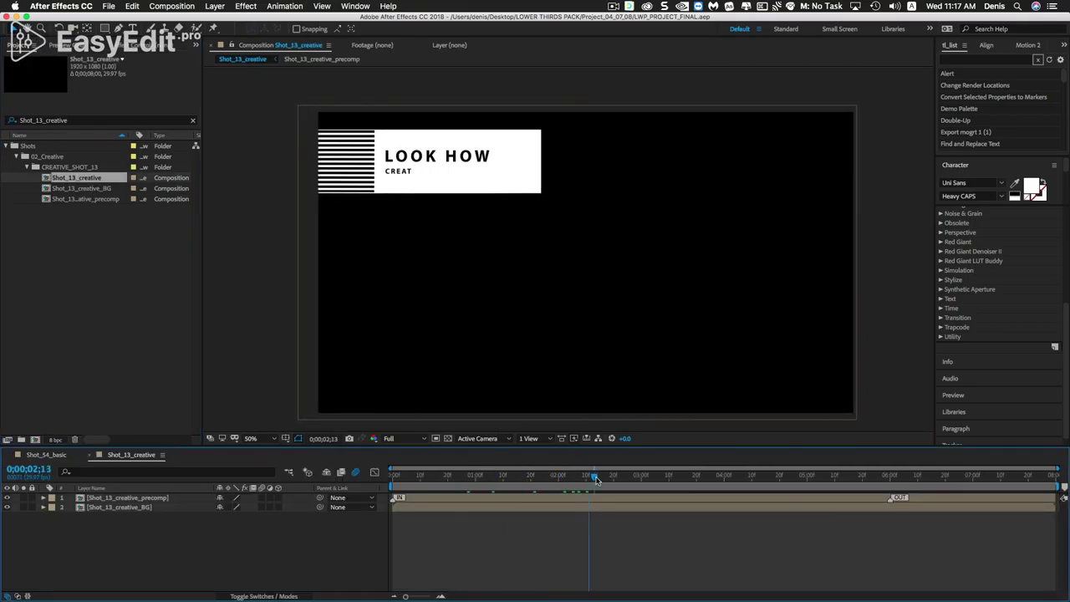
pyautogui.press('Home')
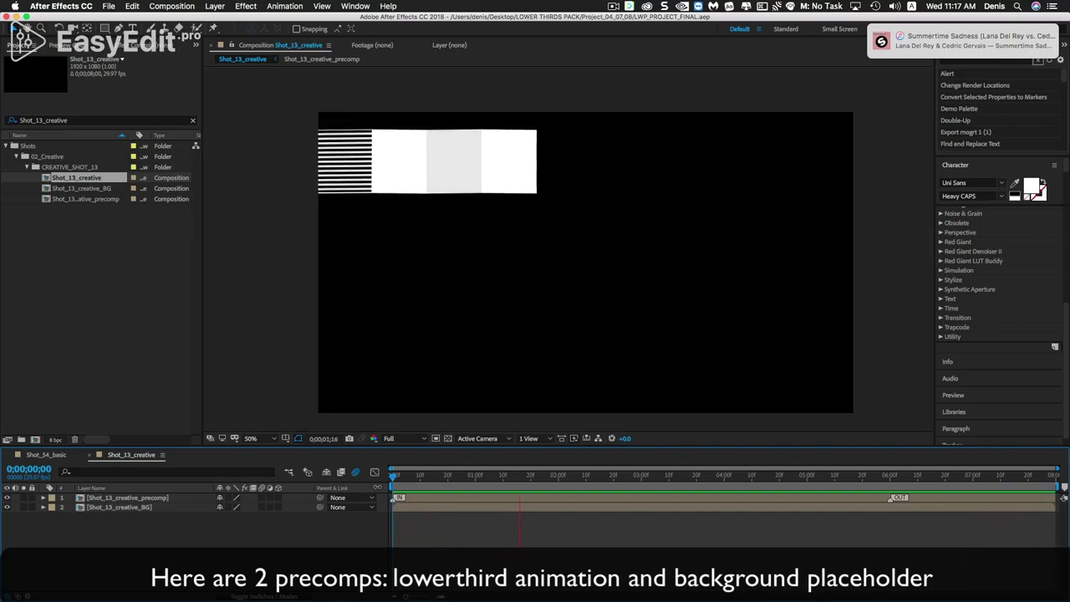
pyautogui.click(178, 499)
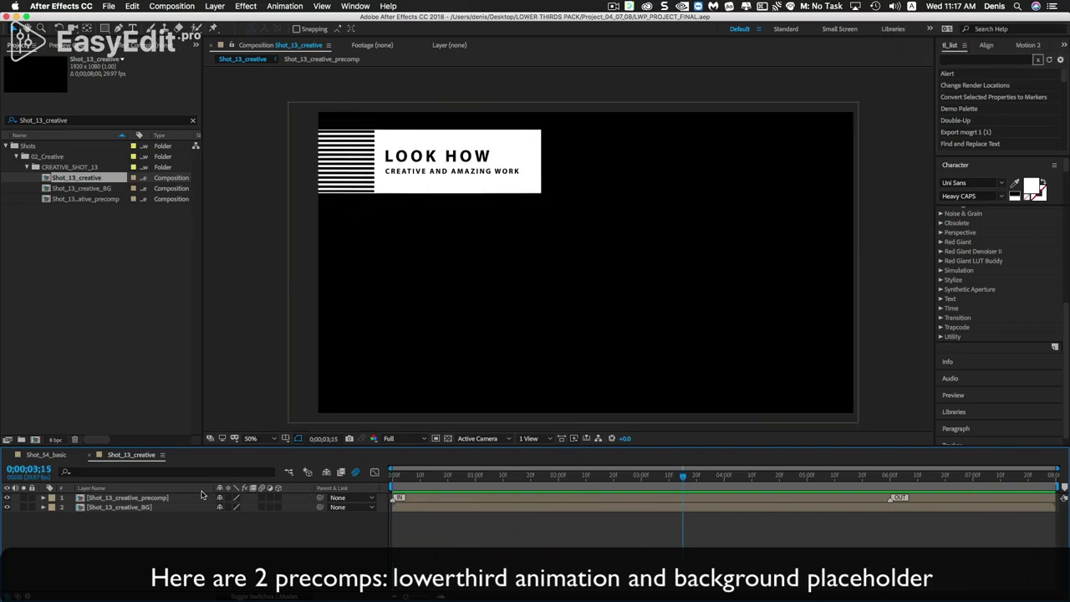
# - Open Shot_13_creative_precomp and change the LOOK HOW headline to 'TYPE YOUR TEXT'
pyautogui.doubleClick(178, 499)
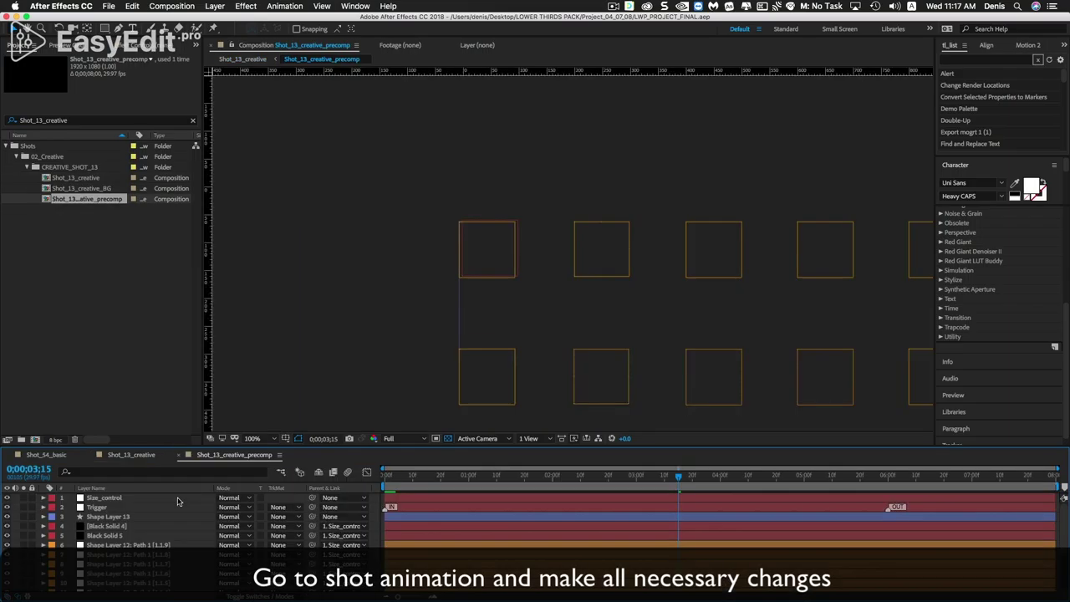
pyautogui.moveTo(678, 287)
pyautogui.mouseDown()
pyautogui.moveTo(445, 159)
pyautogui.moveTo(461, 166)
pyautogui.mouseUp()
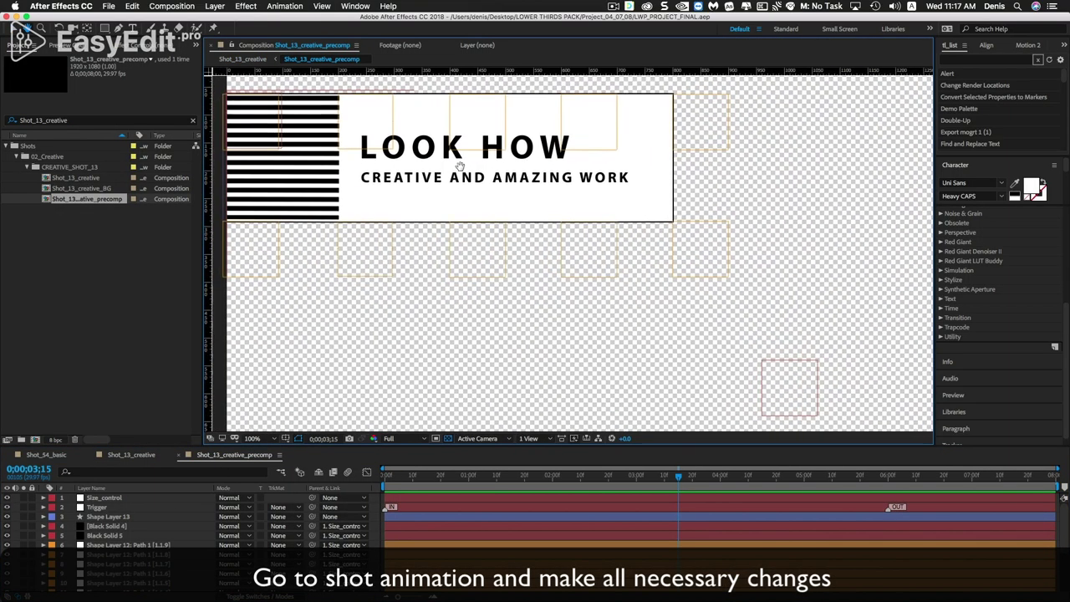
pyautogui.scroll(-1, 173, 545)
pyautogui.scroll(1, 173, 545)
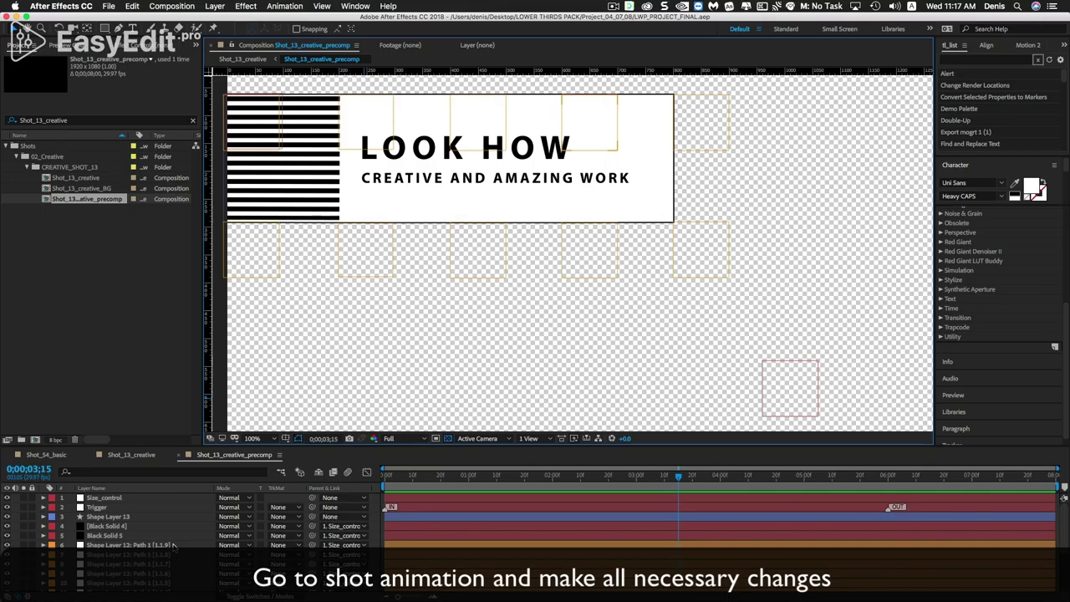
pyautogui.scroll(-5, 173, 545)
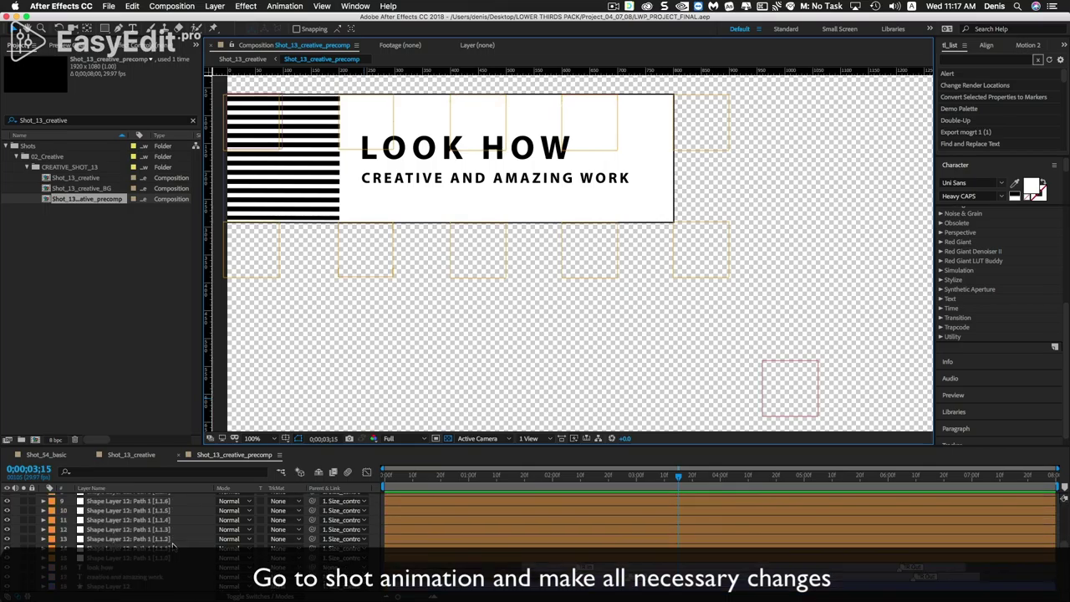
pyautogui.click(117, 568)
pyautogui.press('super+t')
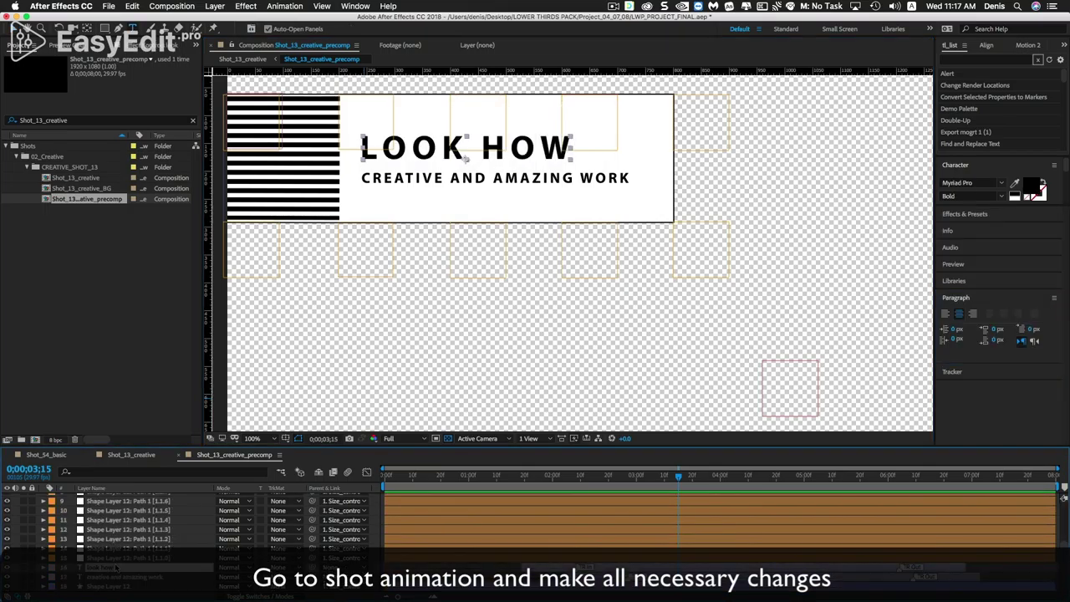
pyautogui.scroll(1, 116, 567)
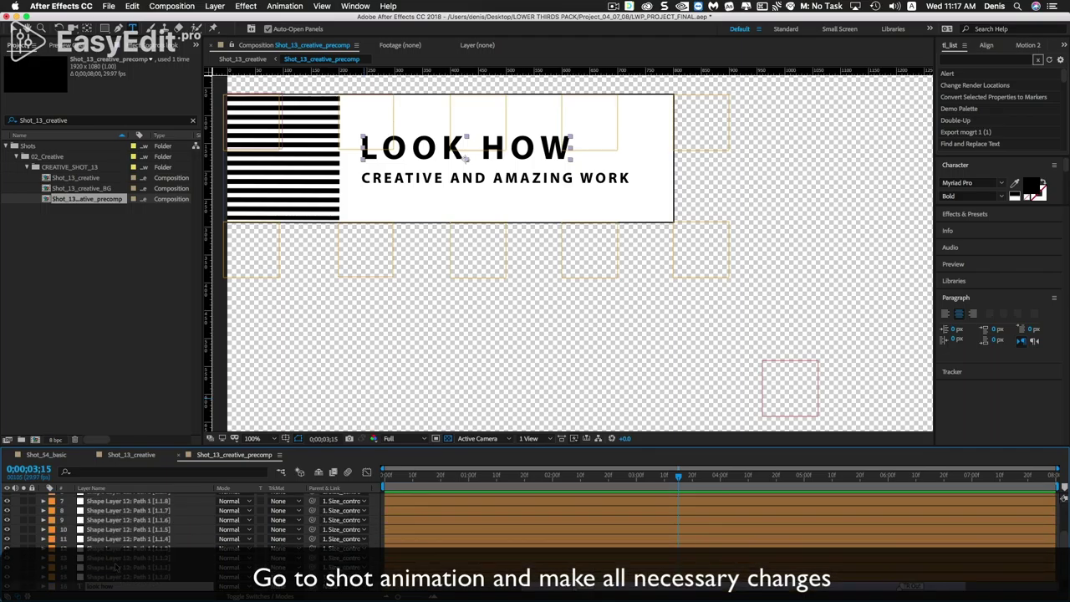
pyautogui.doubleClick(116, 588)
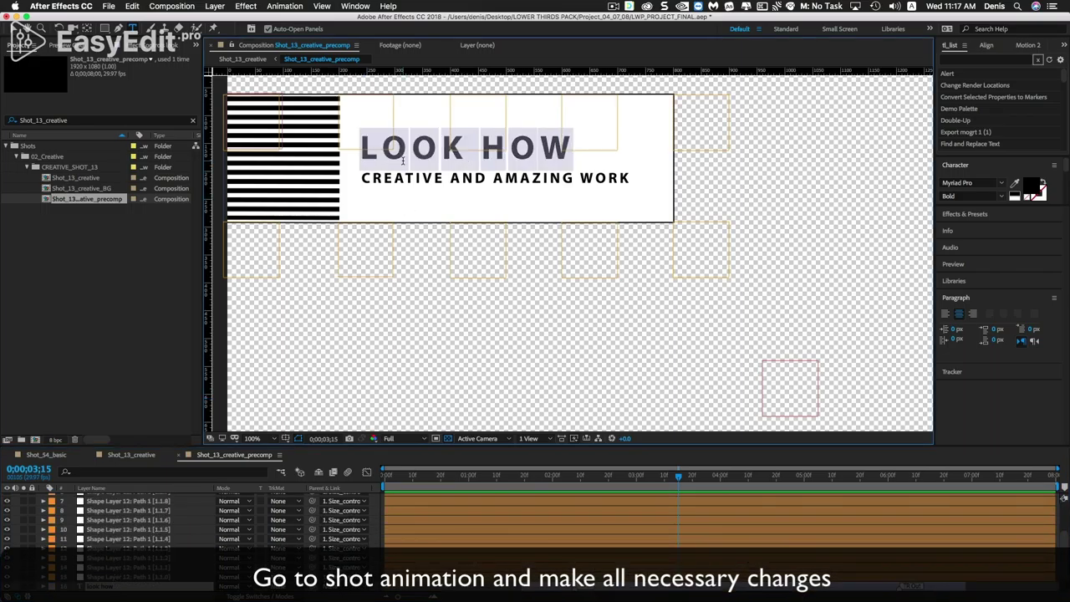
pyautogui.write('TYPE')
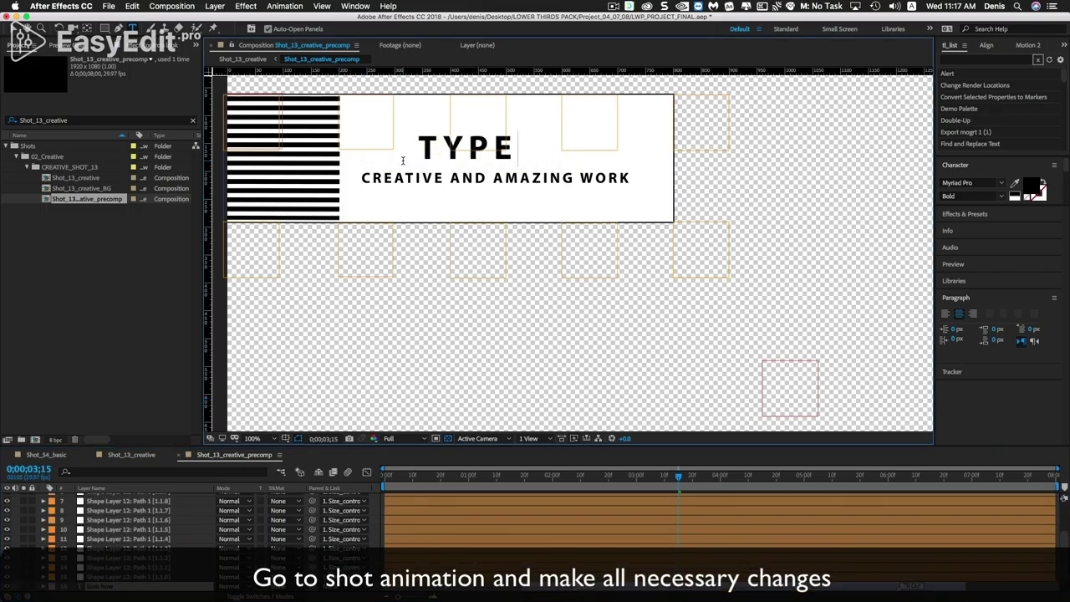
pyautogui.write(' YOUR')
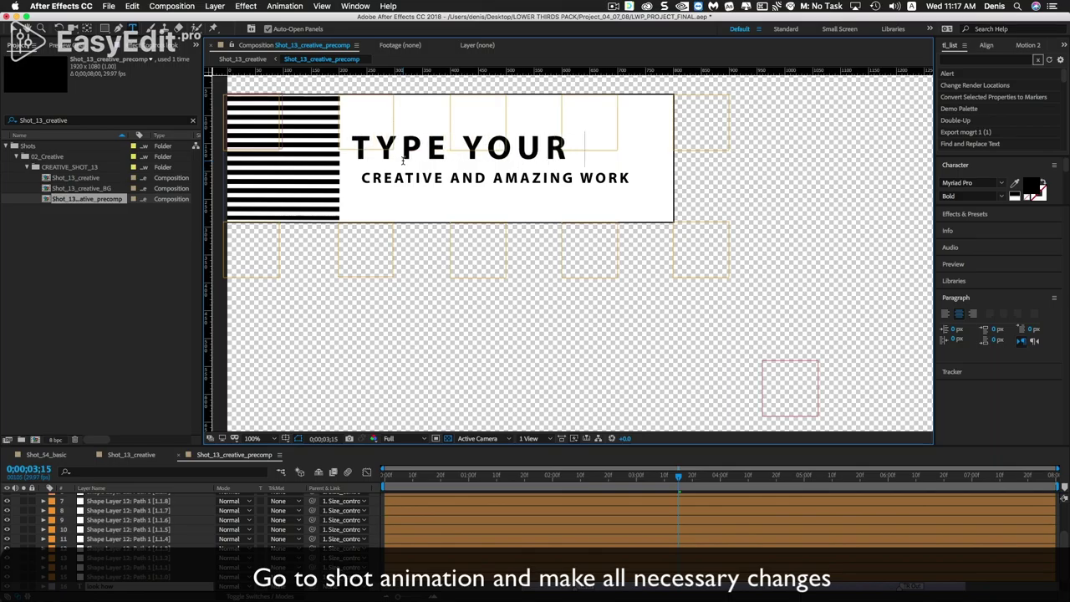
pyautogui.write(' TEXT')
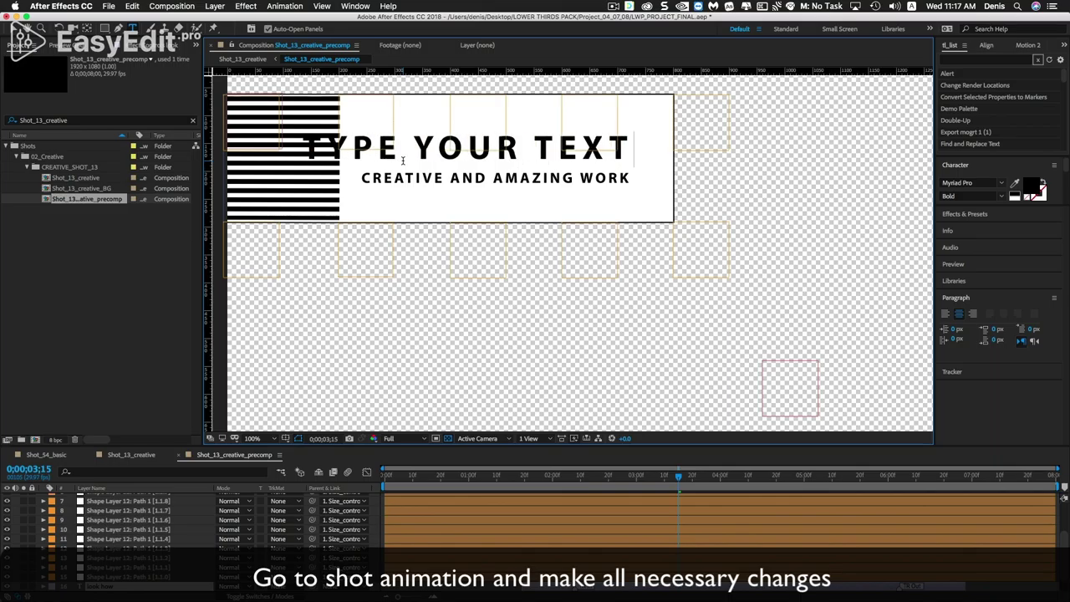
pyautogui.scroll(-1, 191, 588)
pyautogui.click(138, 571)
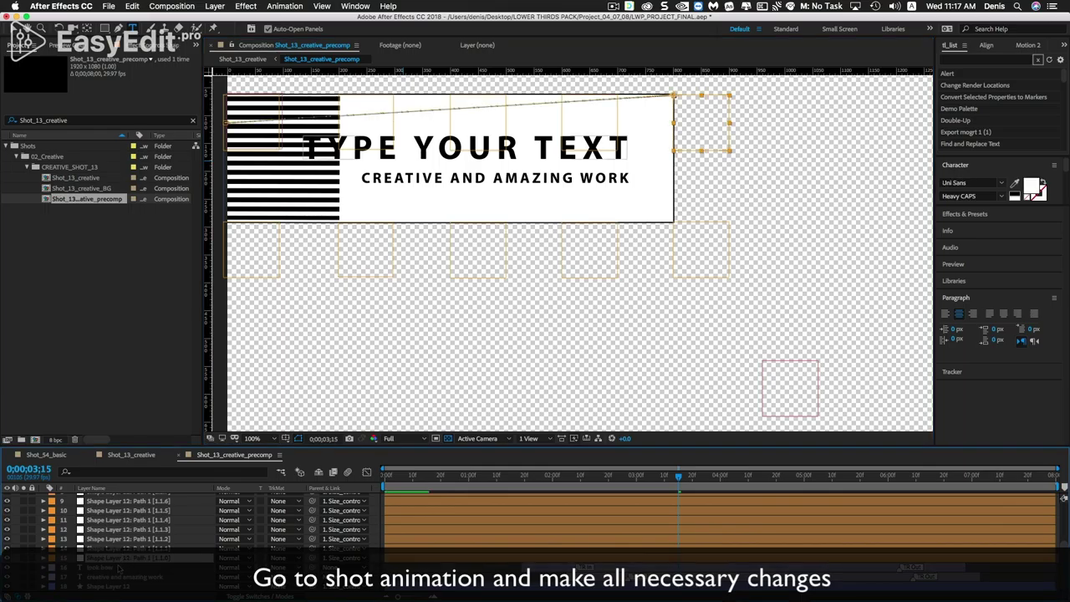
# - Shift the title about 50 px right and shrink it to fit inside the white bar
pyautogui.press('p')
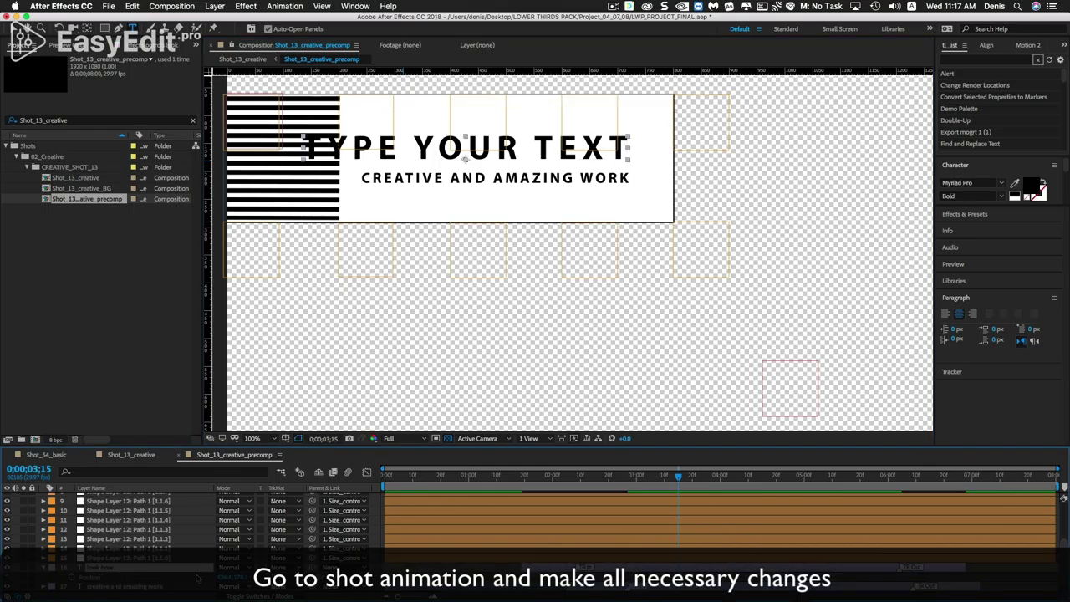
pyautogui.moveTo(223, 581); pyautogui.dragTo(265, 580)
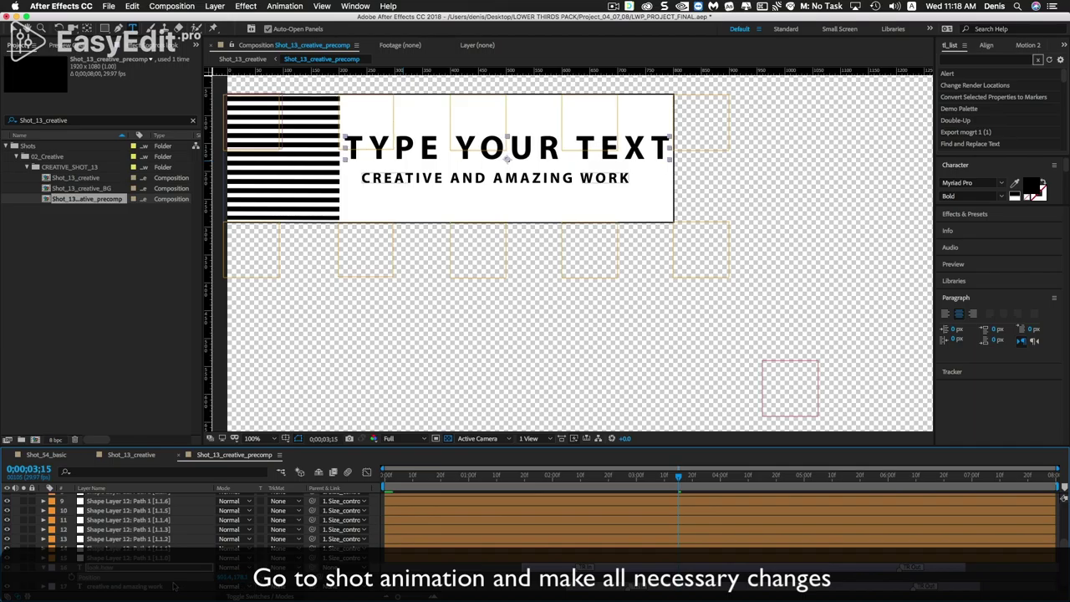
pyautogui.moveTo(265, 580); pyautogui.dragTo(251, 581)
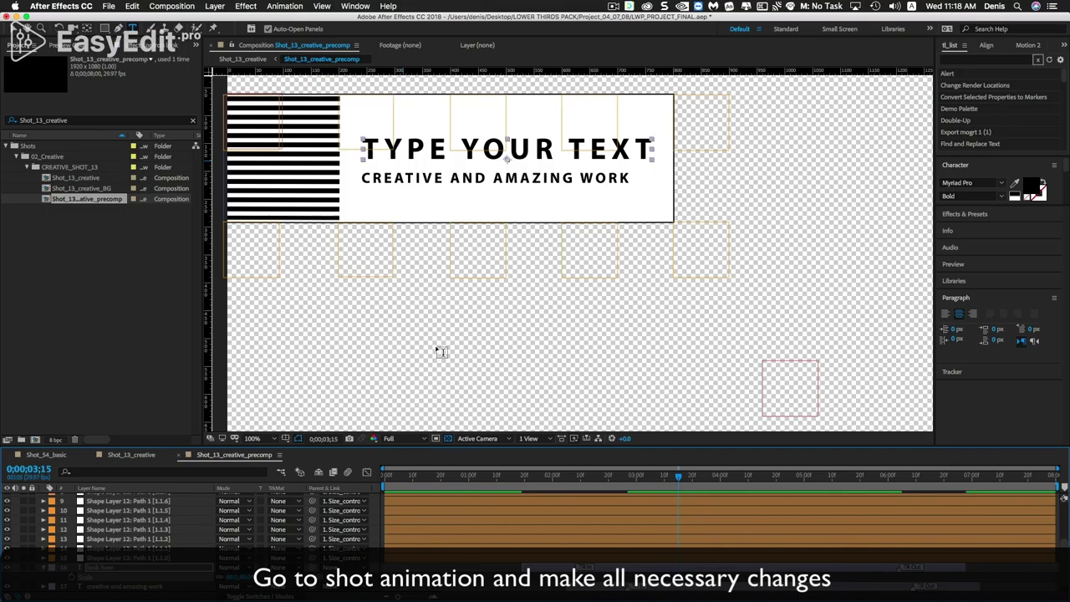
pyautogui.click(155, 557)
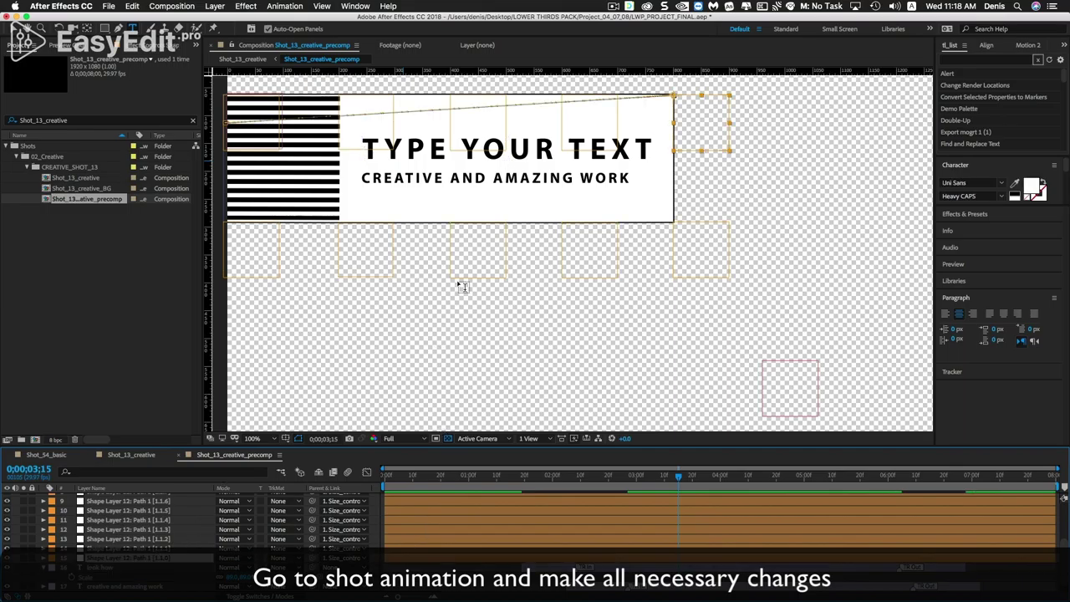
pyautogui.click(489, 319)
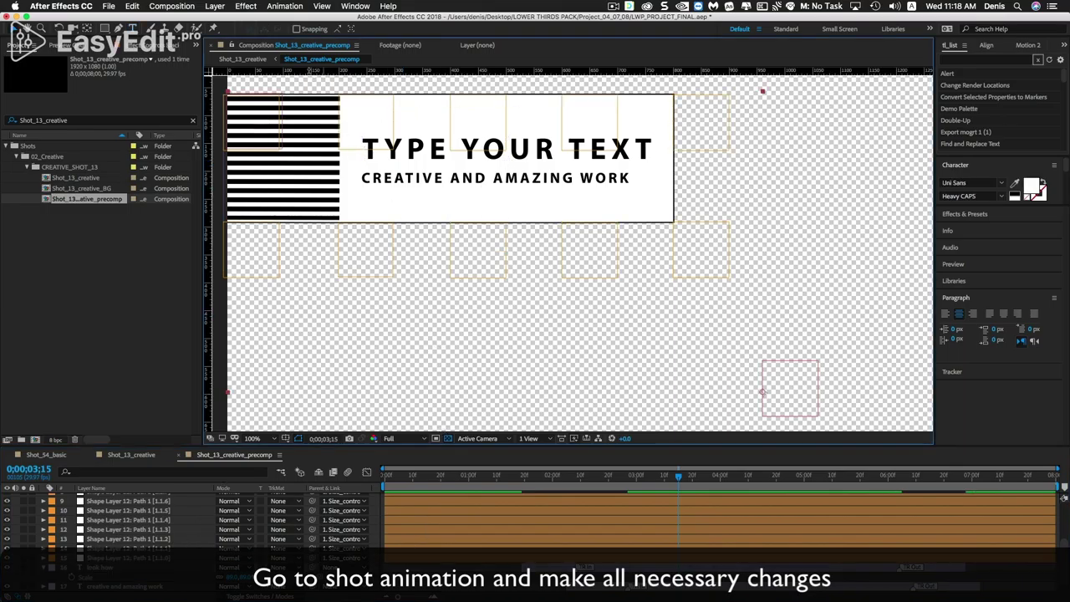
pyautogui.click(244, 59)
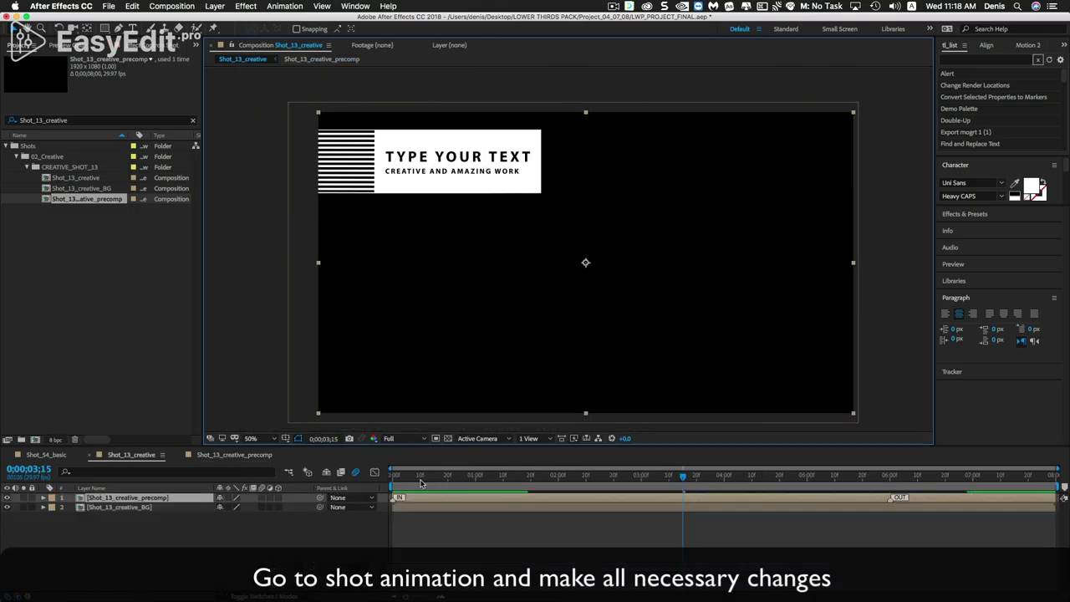
# - Replay the updated lower third from the start, then bring up the Project panel's import options
pyautogui.moveTo(420, 483); pyautogui.dragTo(380, 485)
pyautogui.press('space')
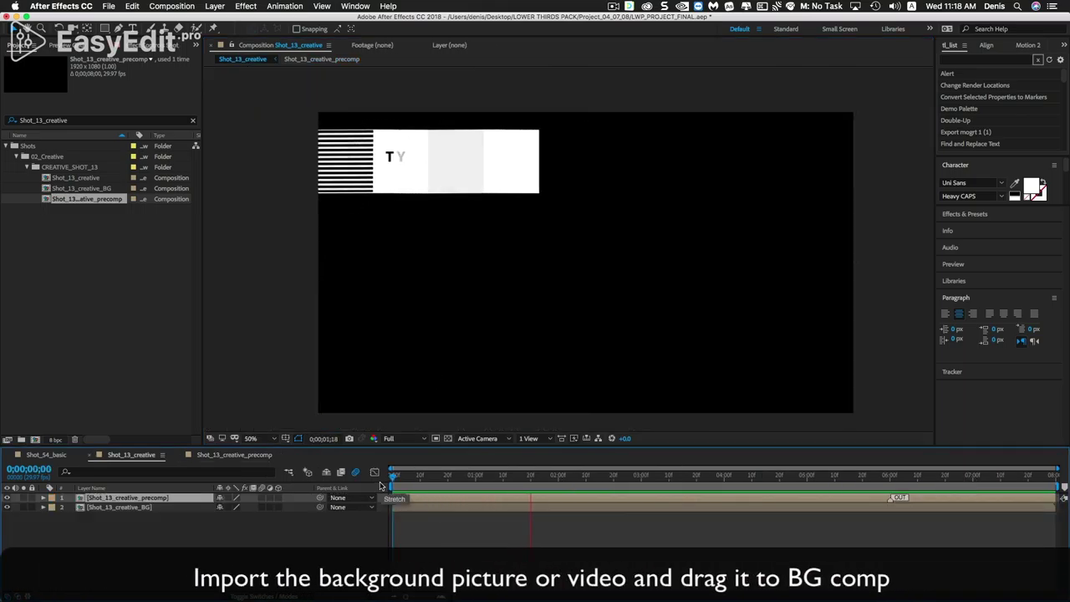
pyautogui.doubleClick(183, 500)
pyautogui.scroll(3, 156, 568)
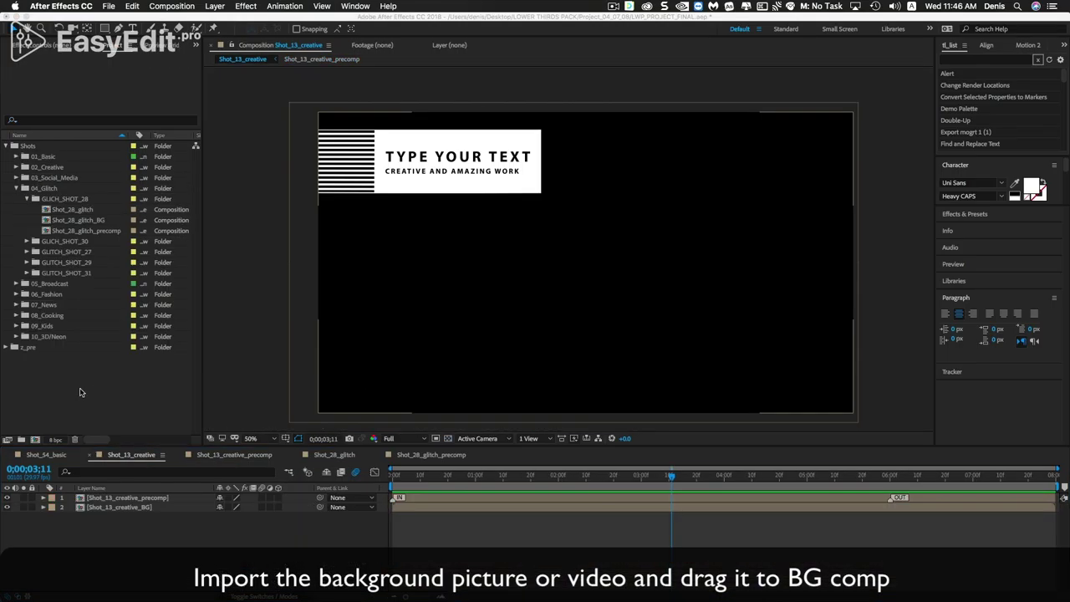
pyautogui.rightClick(81, 391)
# - Import Shot_11_creative.png into Shot_13_creative_BG and preview Shot_13_creative from the start
pyautogui.moveTo(128, 441)
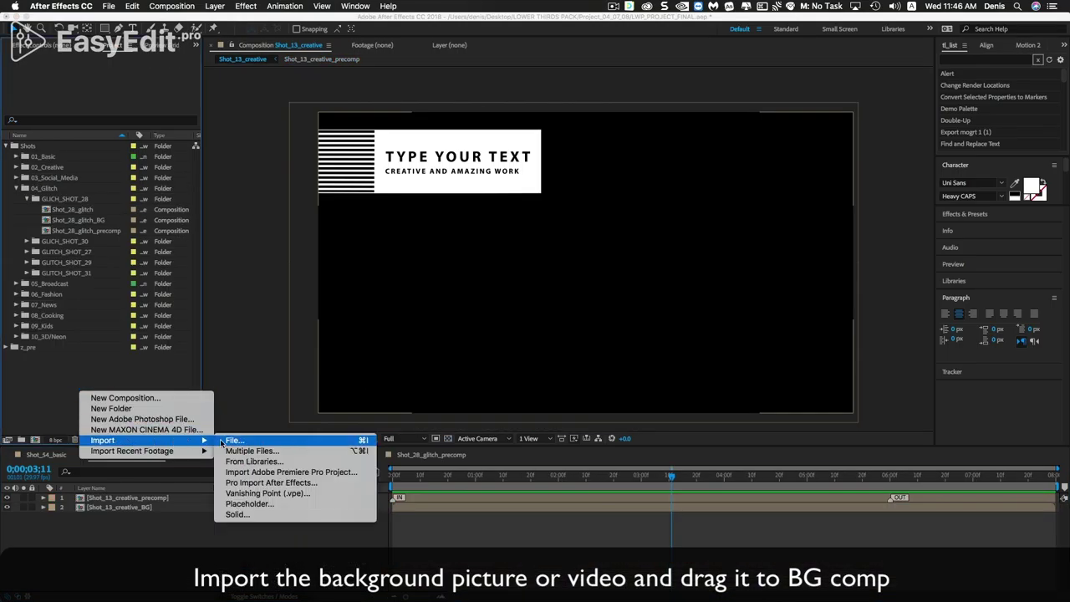
pyautogui.click(231, 440)
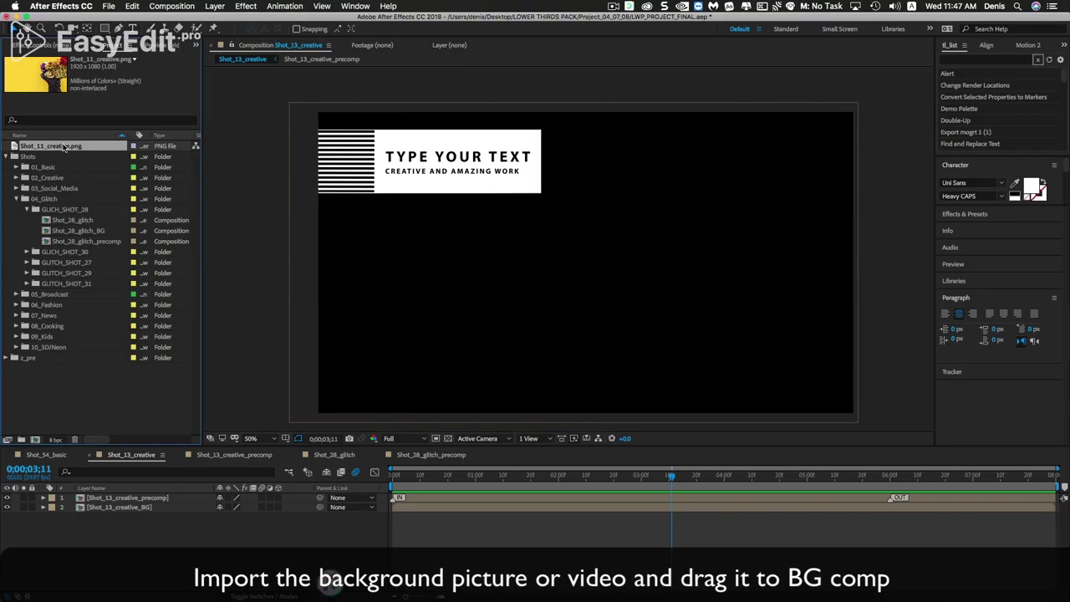
pyautogui.doubleClick(122, 508)
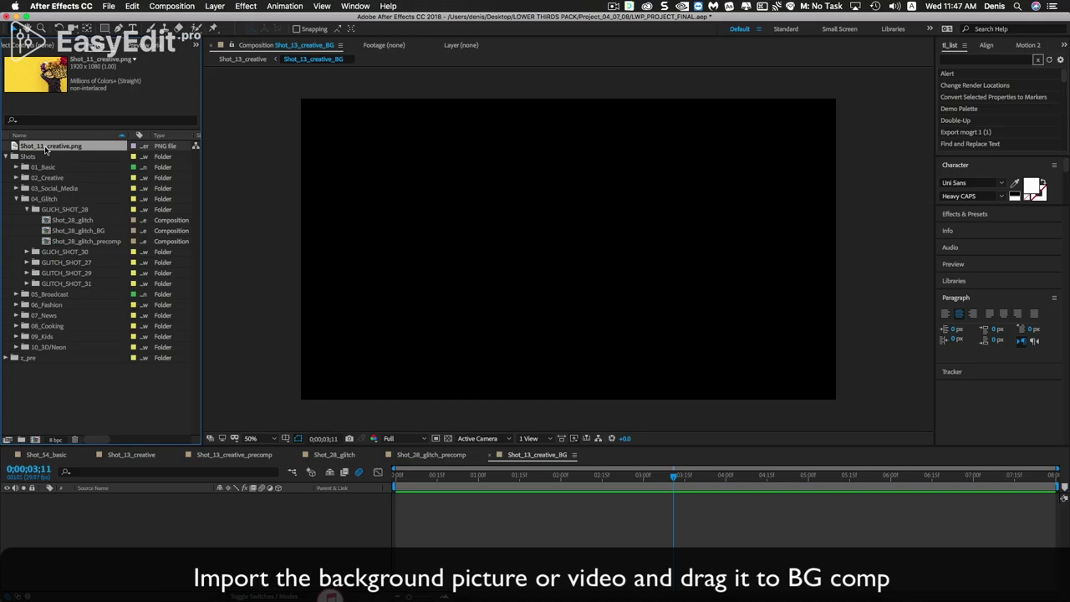
pyautogui.moveTo(55, 147); pyautogui.dragTo(140, 527)
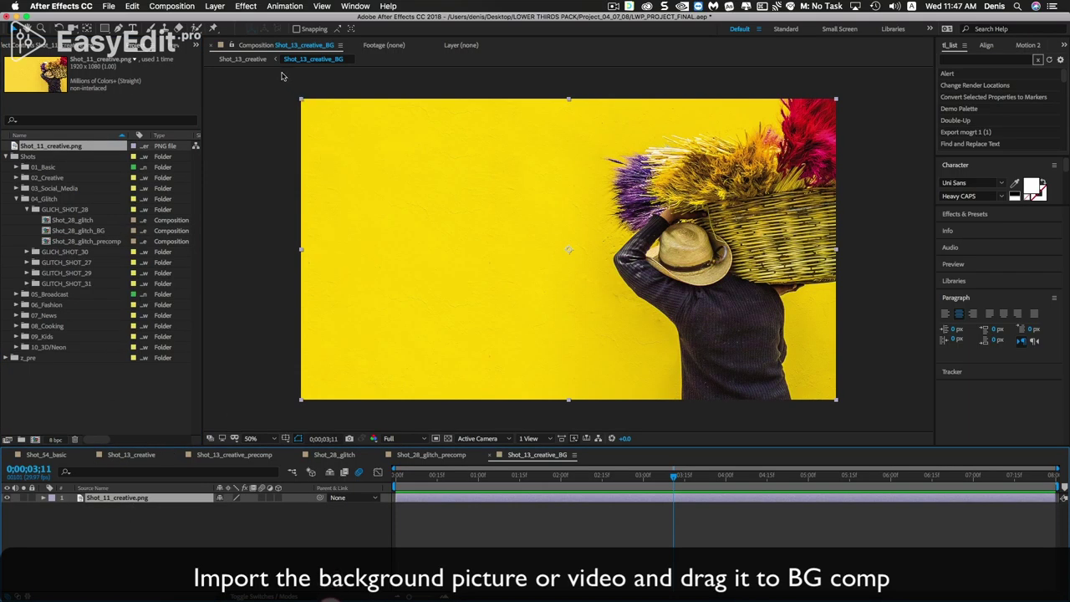
pyautogui.click(251, 59)
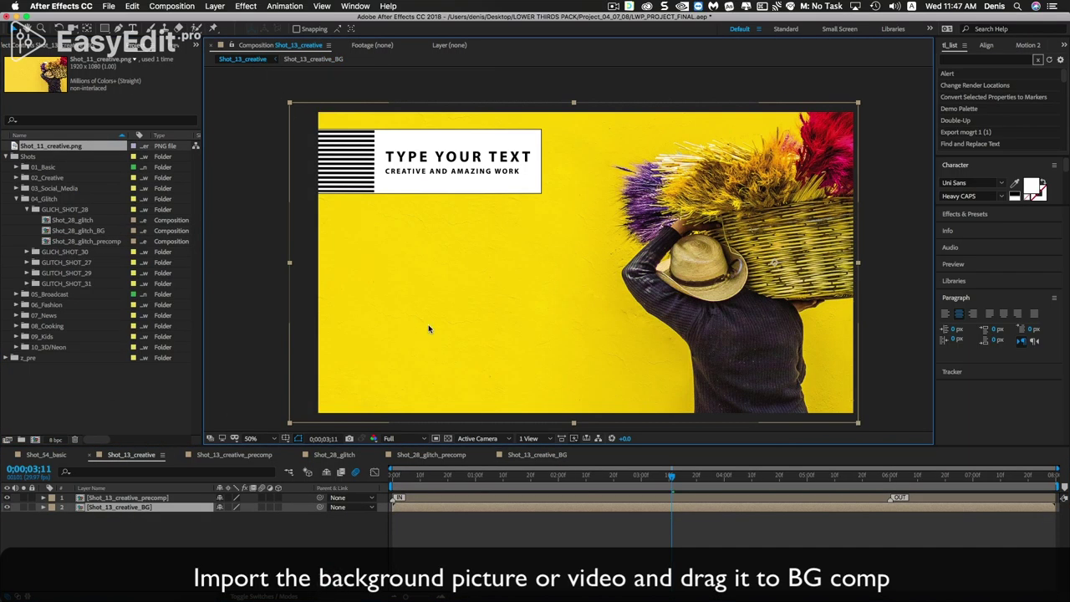
pyautogui.press('Home')
pyautogui.press('space')
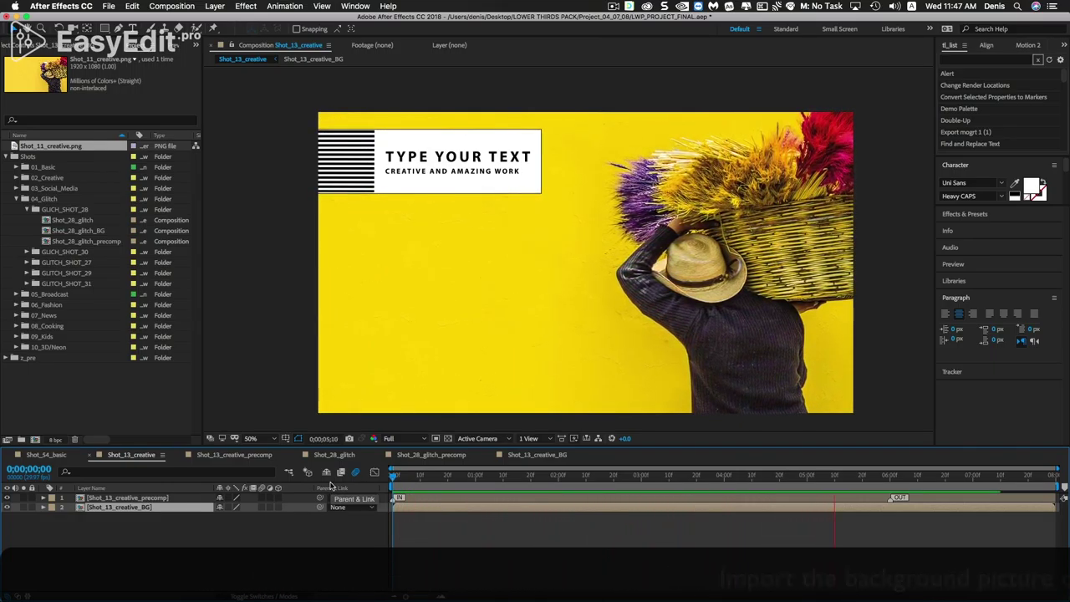
# - Try later IN marker timings on the lower-third precomp, then return the IN marker to the layer start
pyautogui.press('space')
pyautogui.click(435, 477)
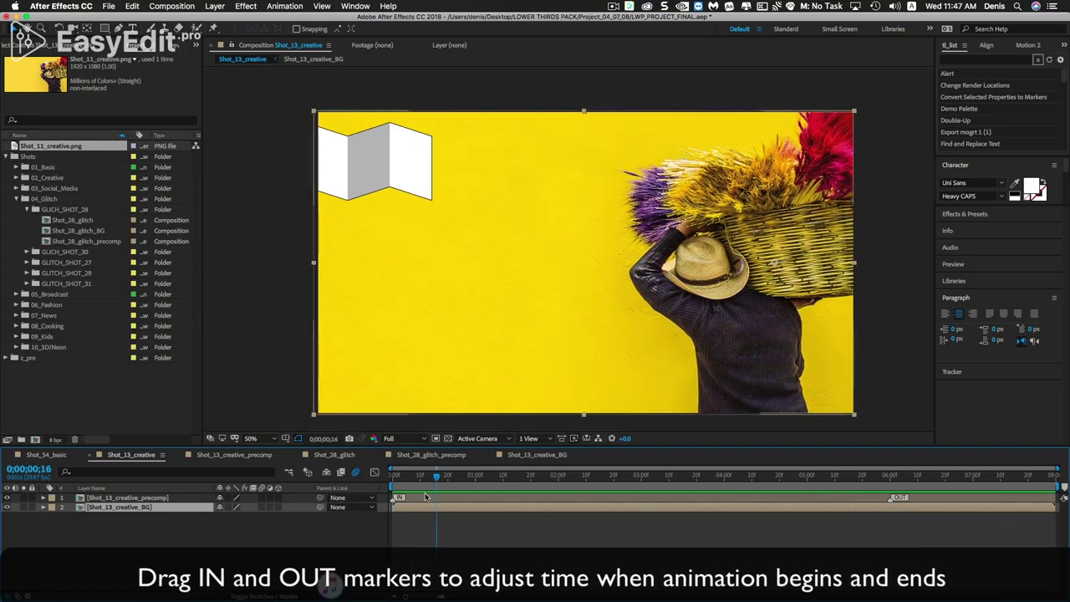
pyautogui.click(397, 499)
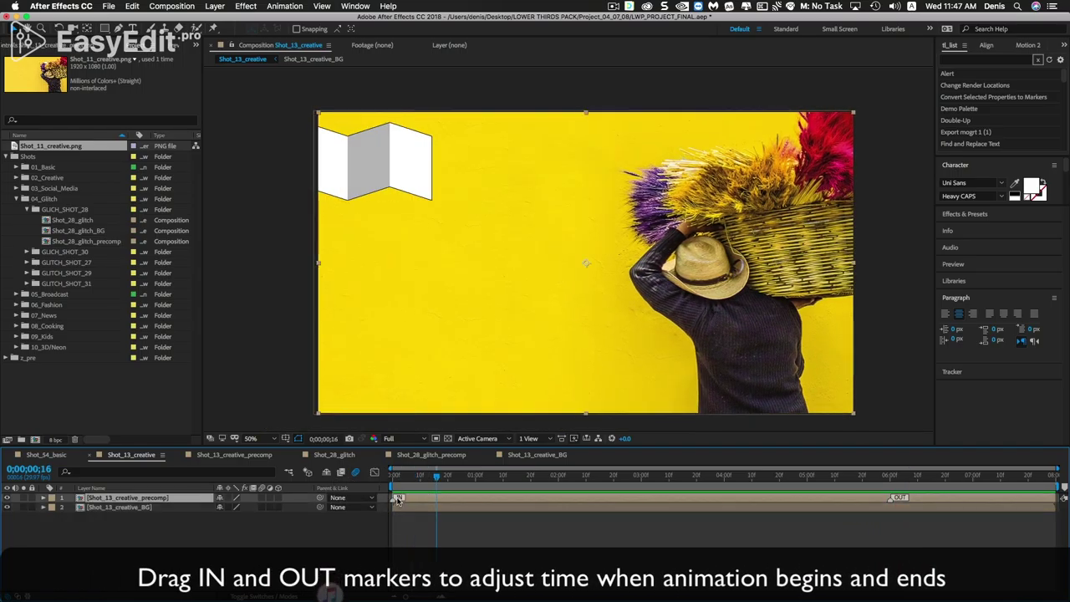
pyautogui.moveTo(431, 498); pyautogui.dragTo(449, 499)
pyautogui.press('space')
pyautogui.press('space')
pyautogui.moveTo(577, 518); pyautogui.dragTo(613, 520)
pyautogui.press('space')
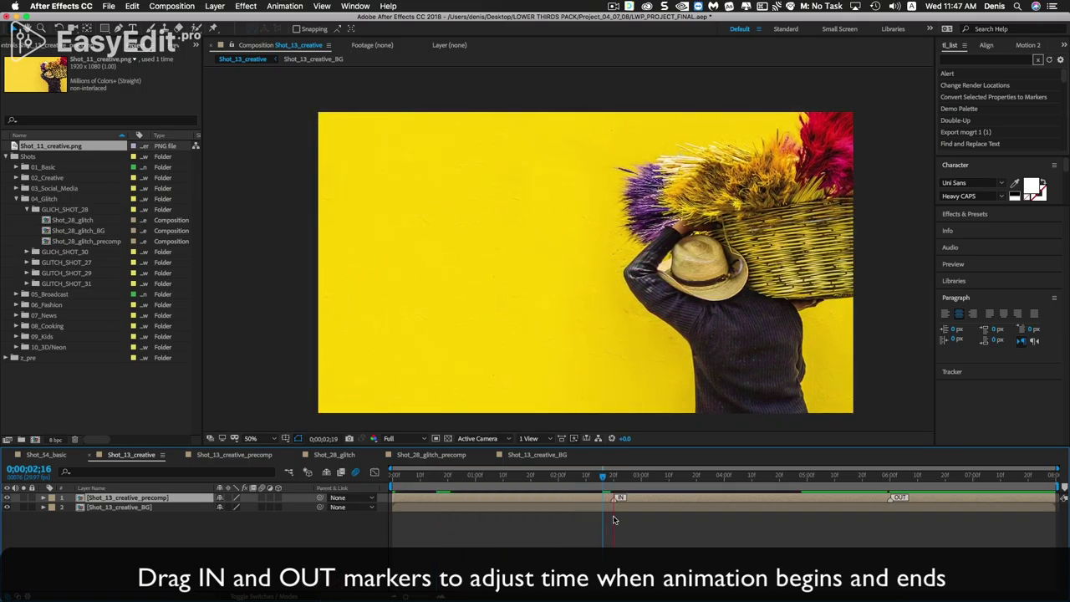
pyautogui.press('space')
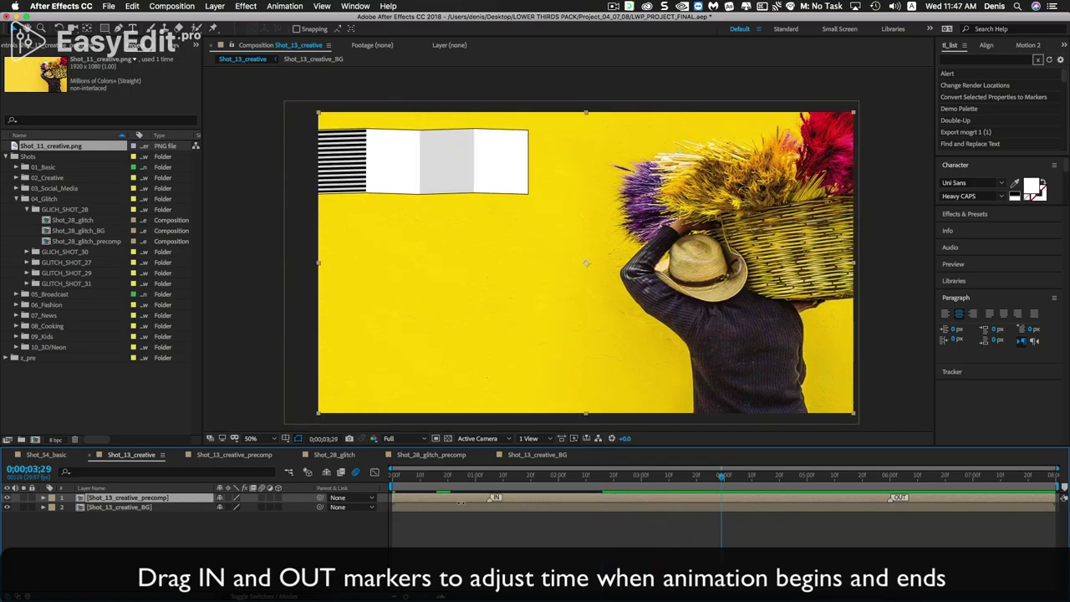
pyautogui.moveTo(395, 508); pyautogui.dragTo(397, 508)
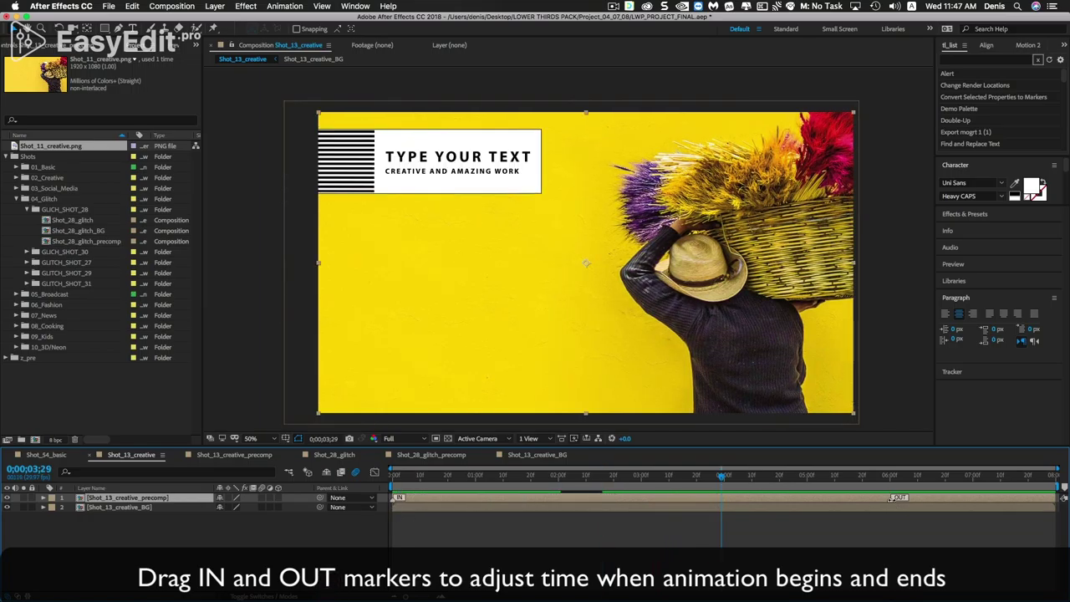
pyautogui.press('space')
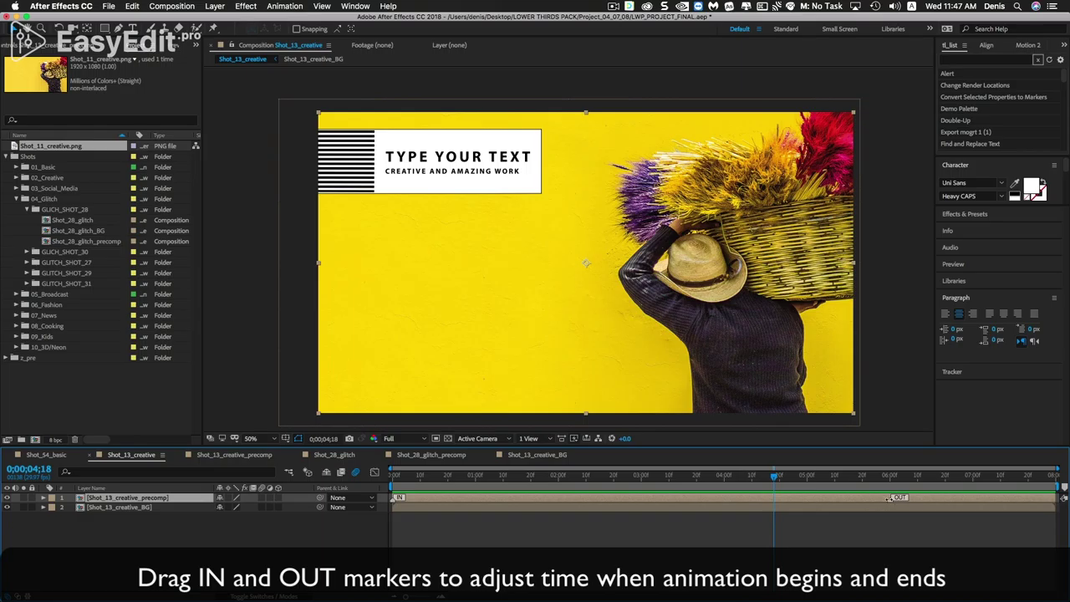
pyautogui.press('space')
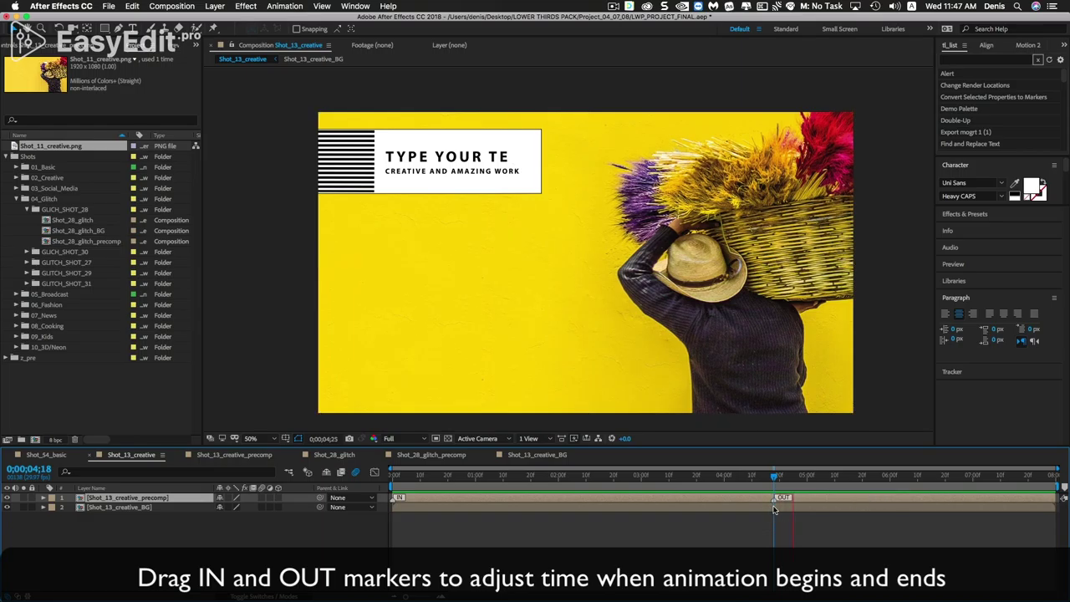
pyautogui.press('space')
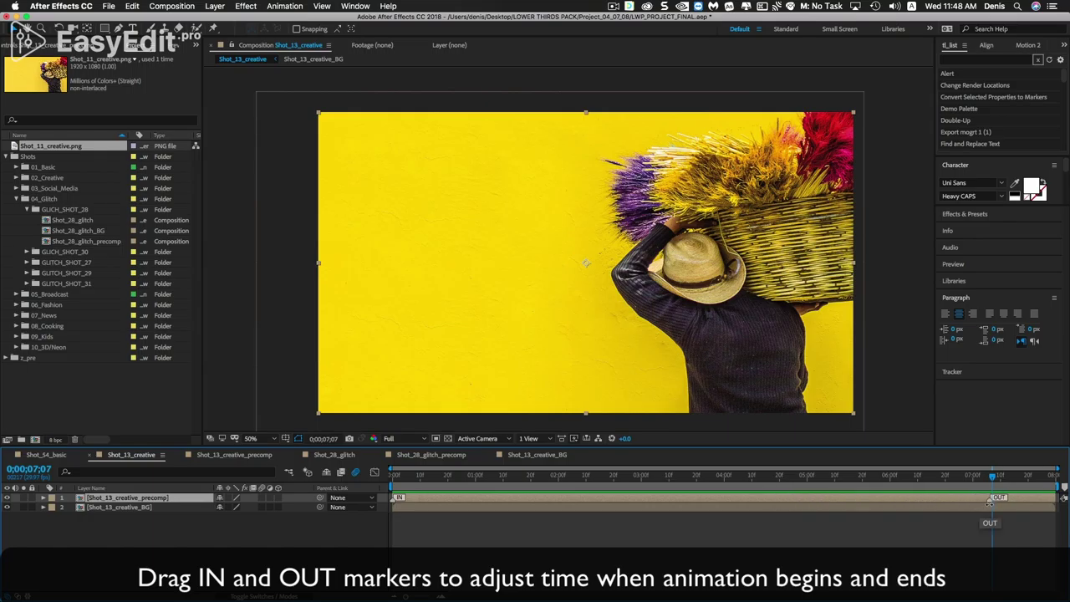
# - Move the lower third's OUT marker from about 6 seconds to near 3 seconds and preview it
pyautogui.moveTo(990, 502); pyautogui.dragTo(993, 502)
pyautogui.press('space')
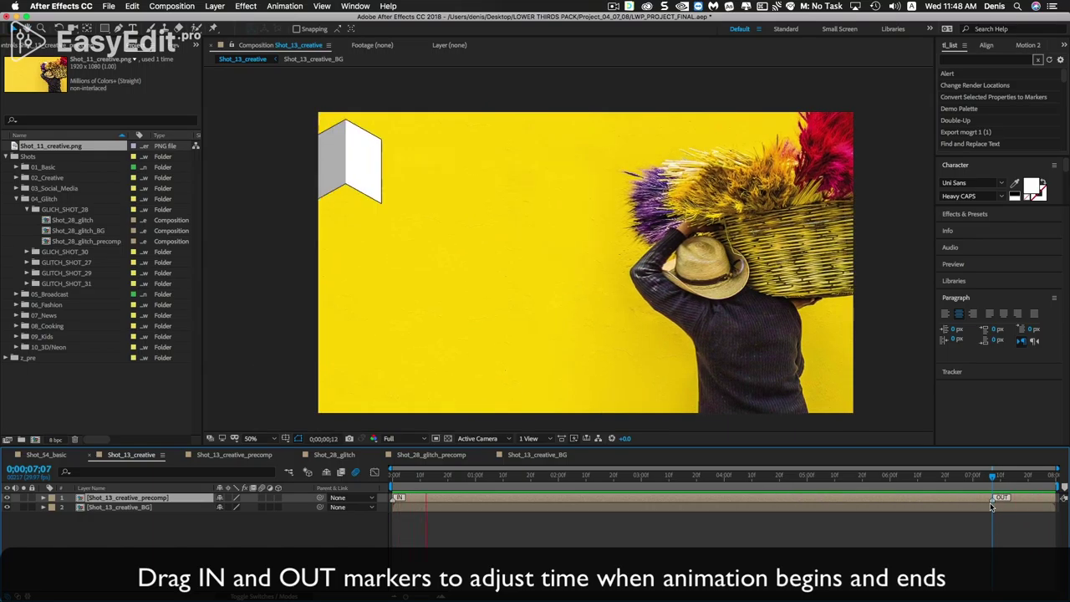
pyautogui.press('space')
pyautogui.click(891, 483)
pyautogui.press('space')
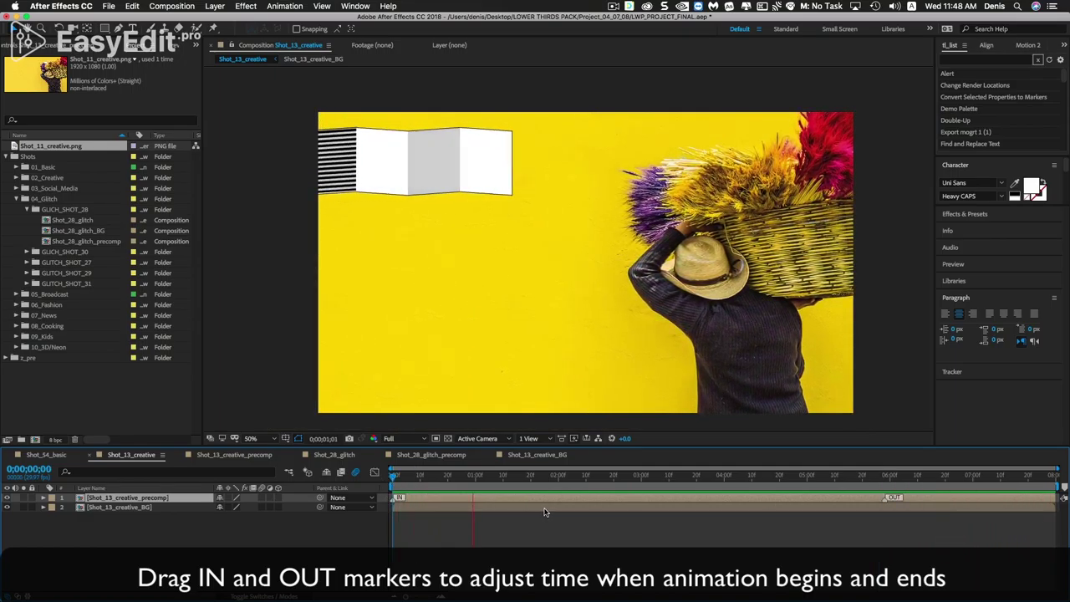
pyautogui.moveTo(891, 498); pyautogui.dragTo(836, 506)
pyautogui.press('space')
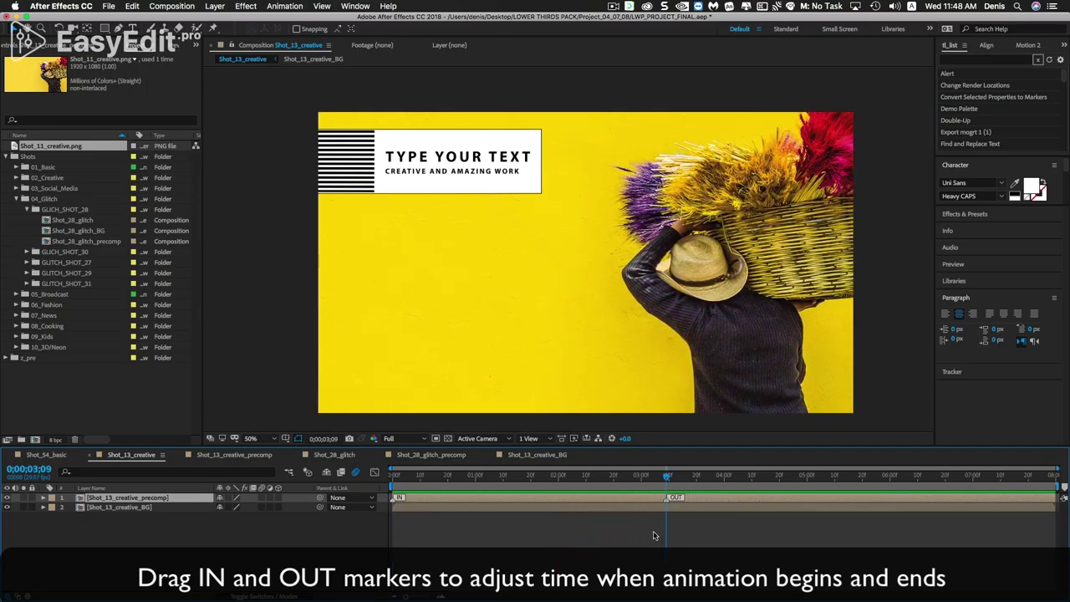
pyautogui.press('space')
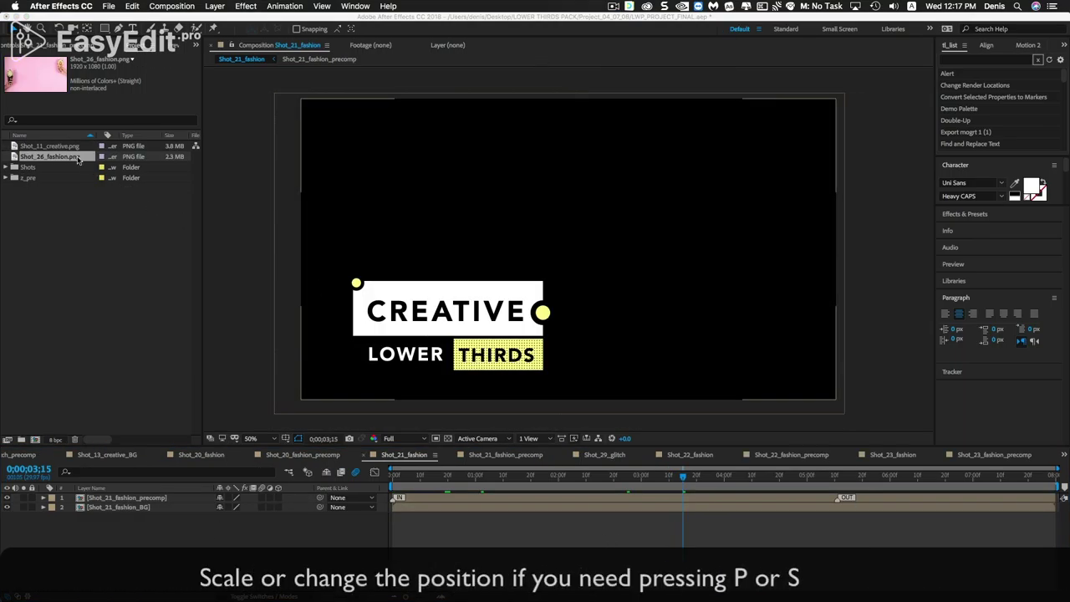
# - Add Shot_26_fashion.png to Shot_21_fashion_BG and select the Shot_21_fashion_precomp title layer
pyautogui.click(78, 157)
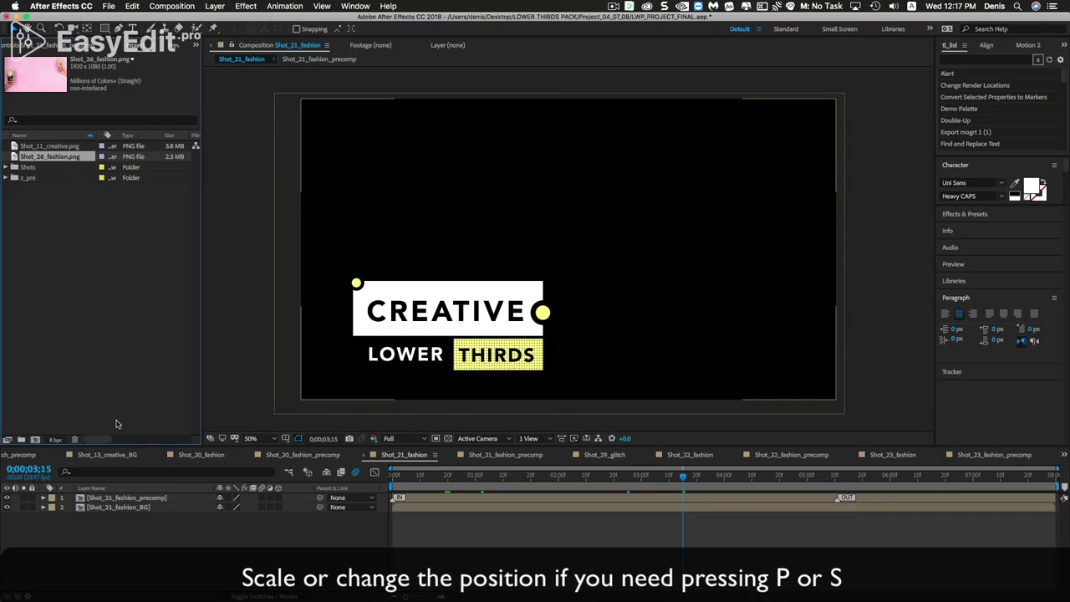
pyautogui.click(138, 508)
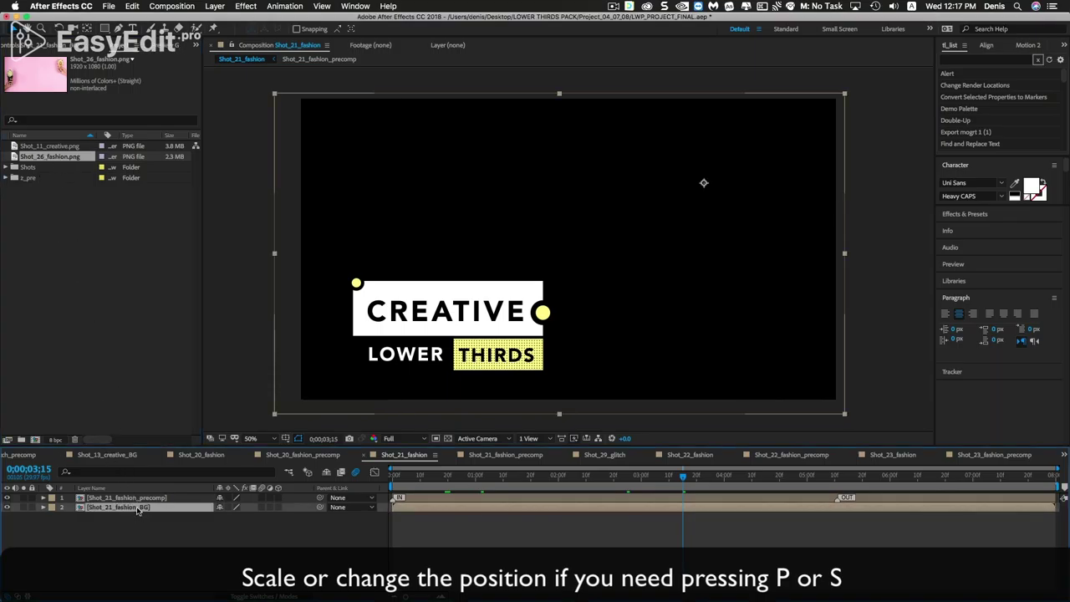
pyautogui.doubleClick(138, 507)
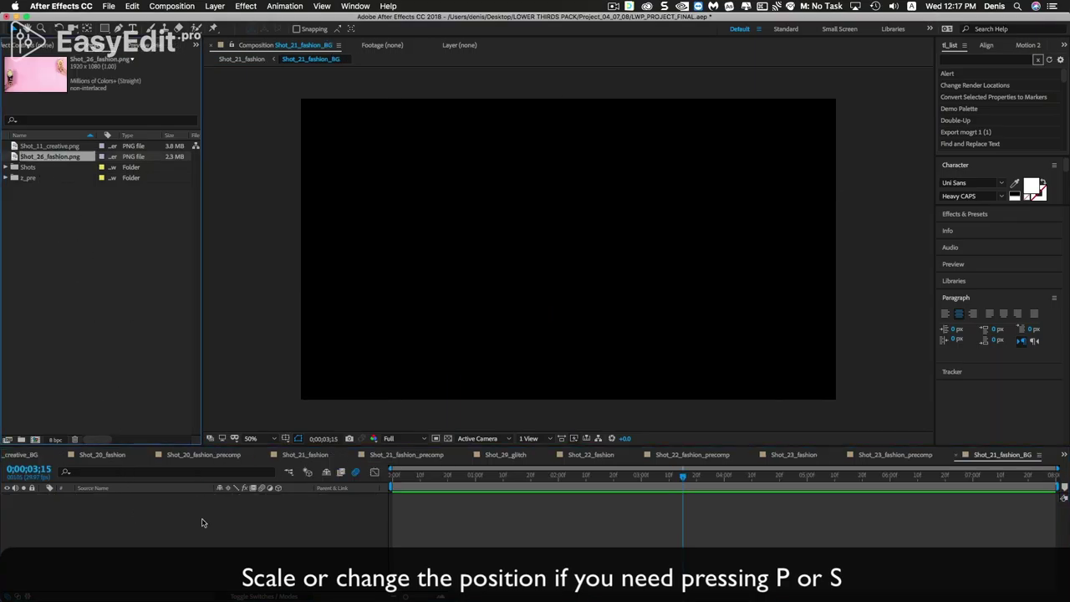
pyautogui.moveTo(201, 523); pyautogui.dragTo(199, 539)
pyautogui.click(250, 60)
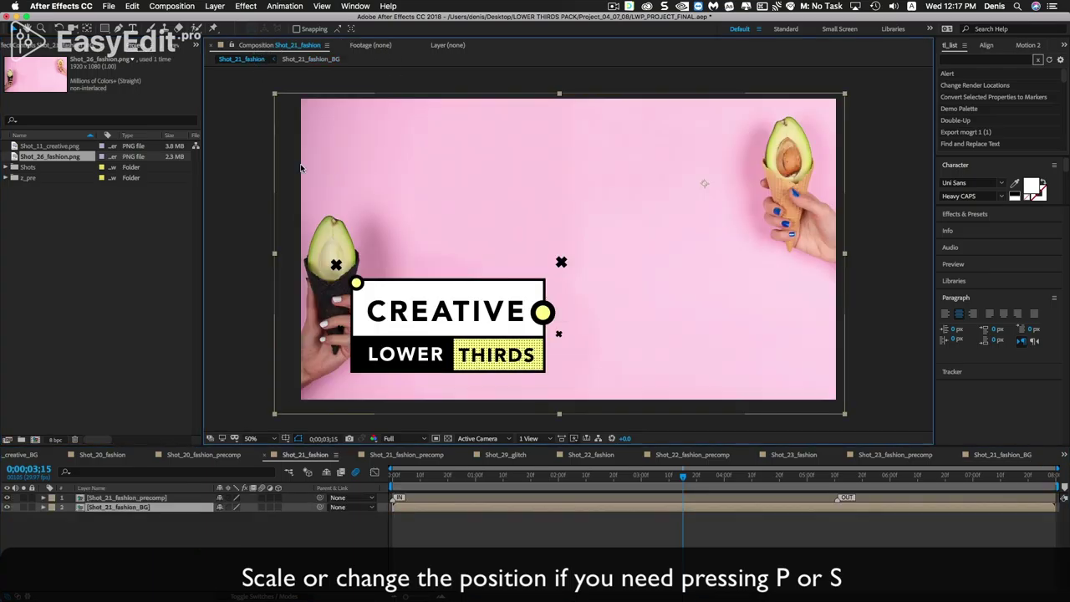
pyautogui.click(181, 498)
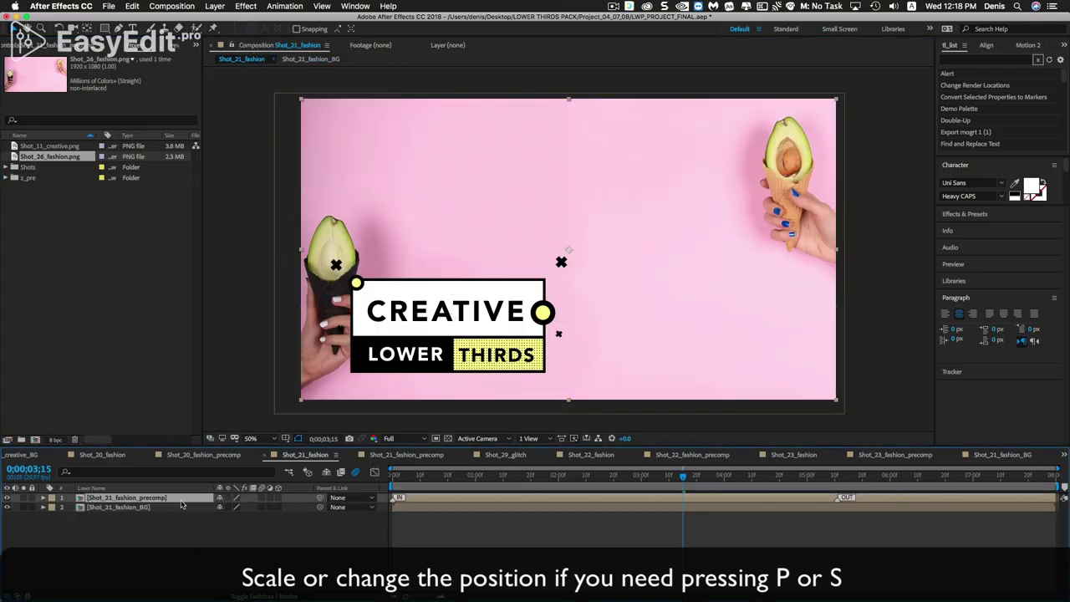
# - Move the Shot_21_fashion_precomp title into the lower-right corner at 65% scale, then preview it
pyautogui.press('p')
pyautogui.moveTo(219, 512)
pyautogui.mouseDown()
pyautogui.moveTo(640, 536)
pyautogui.moveTo(380, 541)
pyautogui.mouseUp()
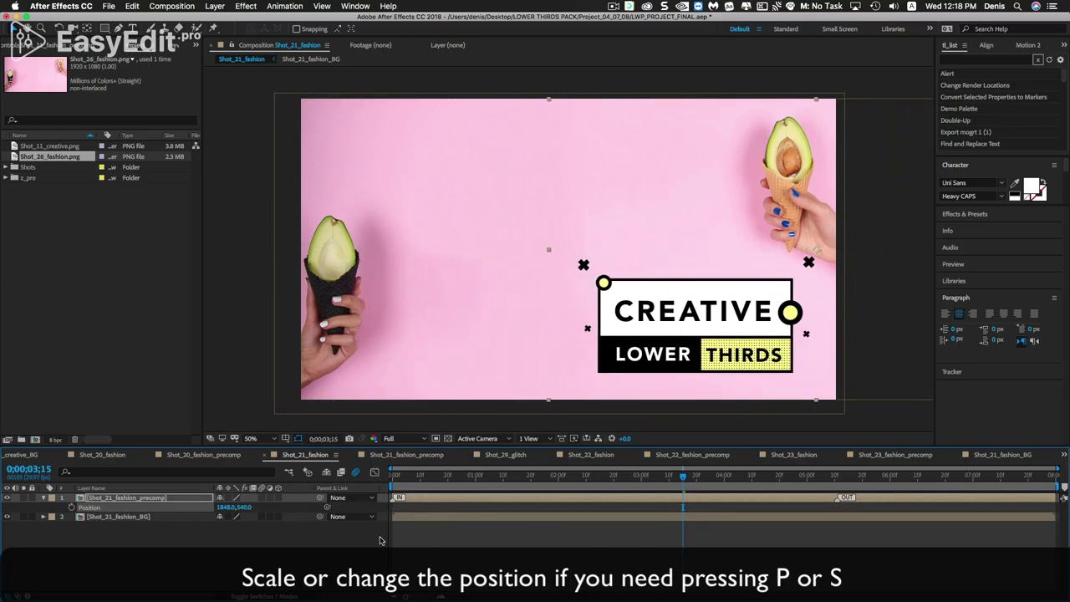
pyautogui.moveTo(219, 508); pyautogui.dragTo(276, 505)
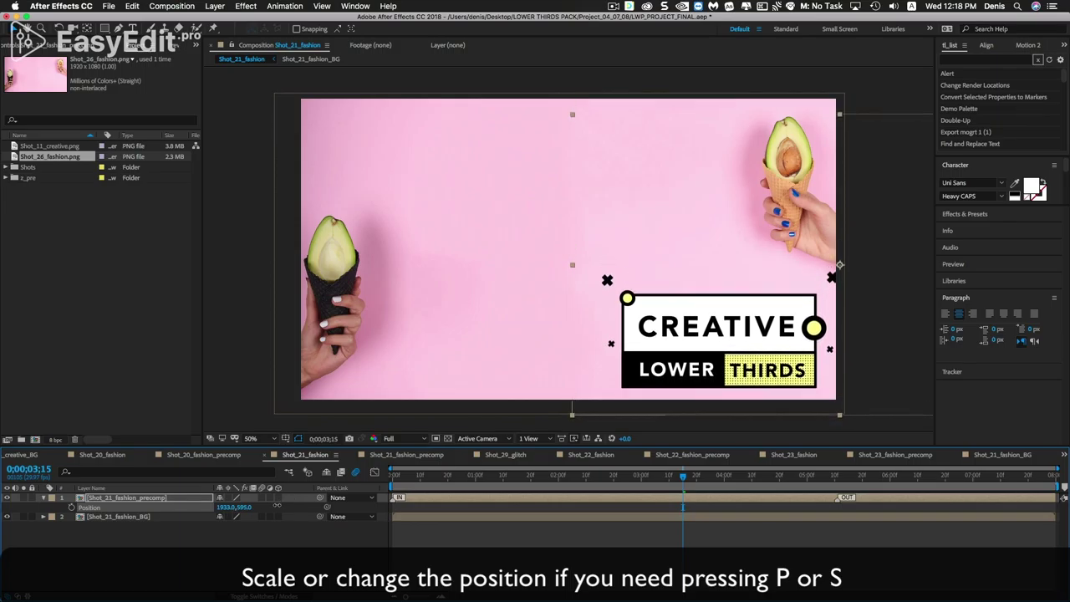
pyautogui.press('w')
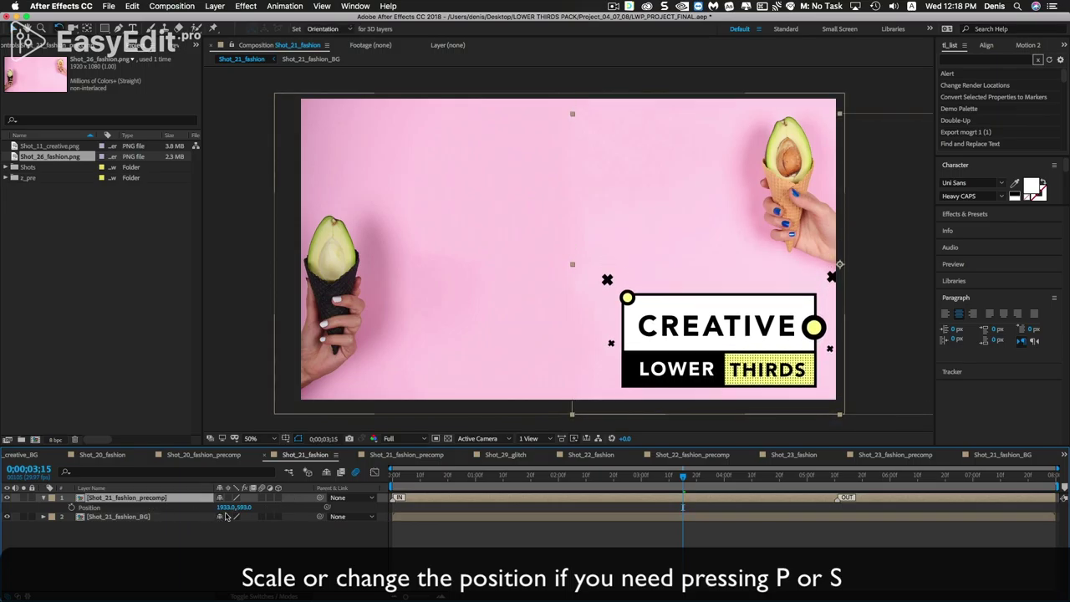
pyautogui.moveTo(242, 507); pyautogui.dragTo(232, 508)
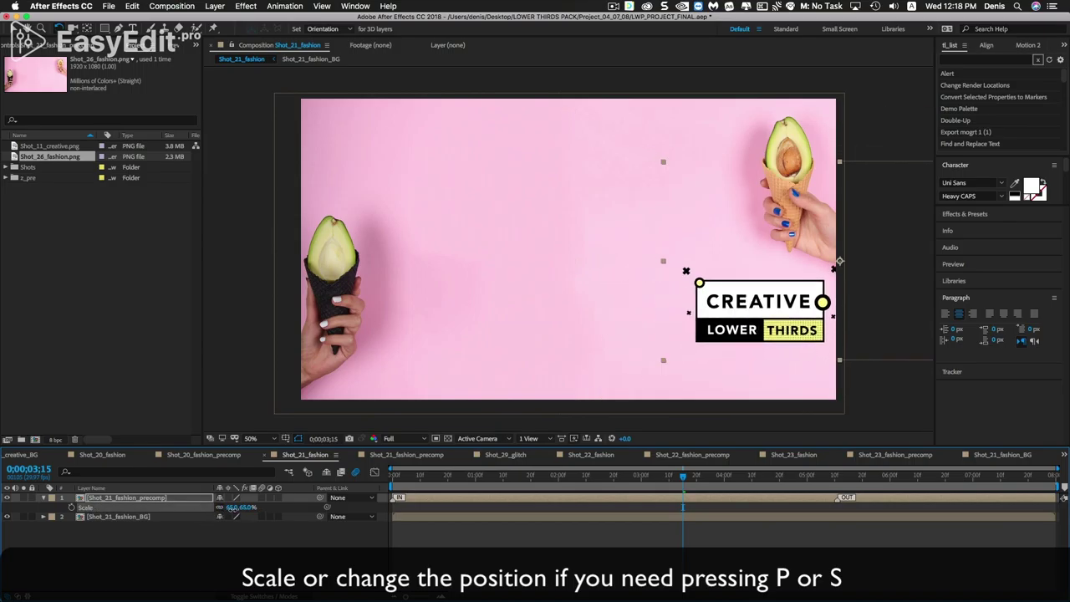
pyautogui.press('v')
pyautogui.moveTo(757, 306); pyautogui.dragTo(741, 341)
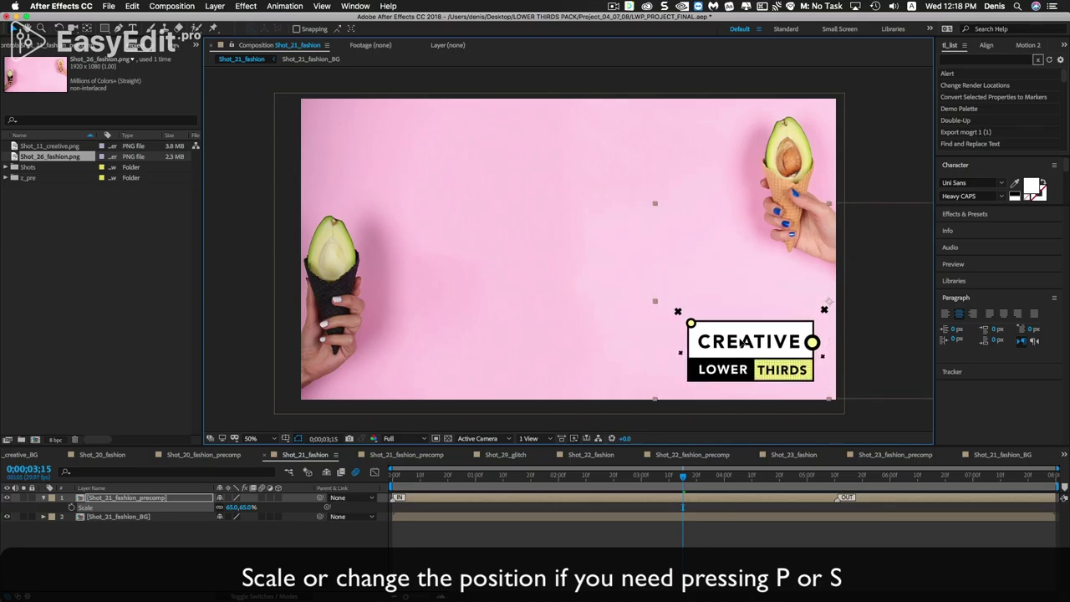
pyautogui.click(393, 475)
pyautogui.press('space')
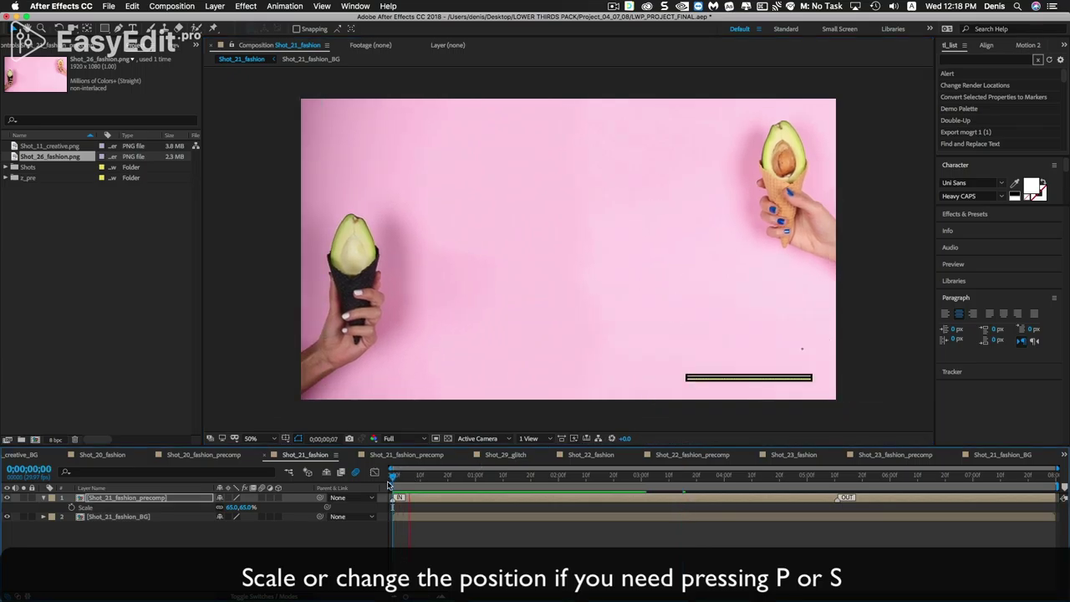